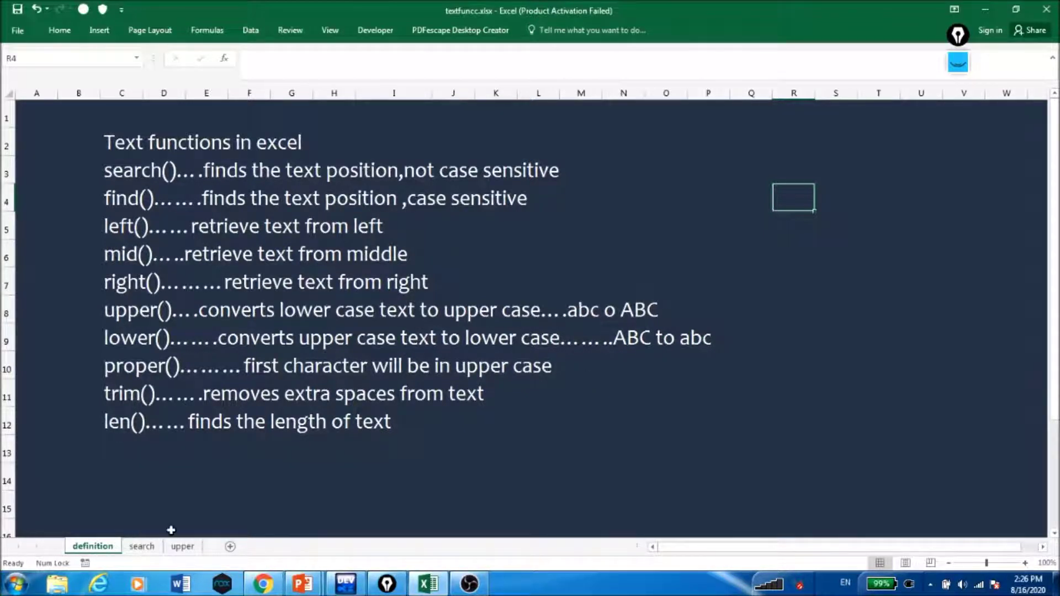
- On the search sheet, enter a FIND formula in G3 locating the capitalised first name within D3
left_click(142, 546)
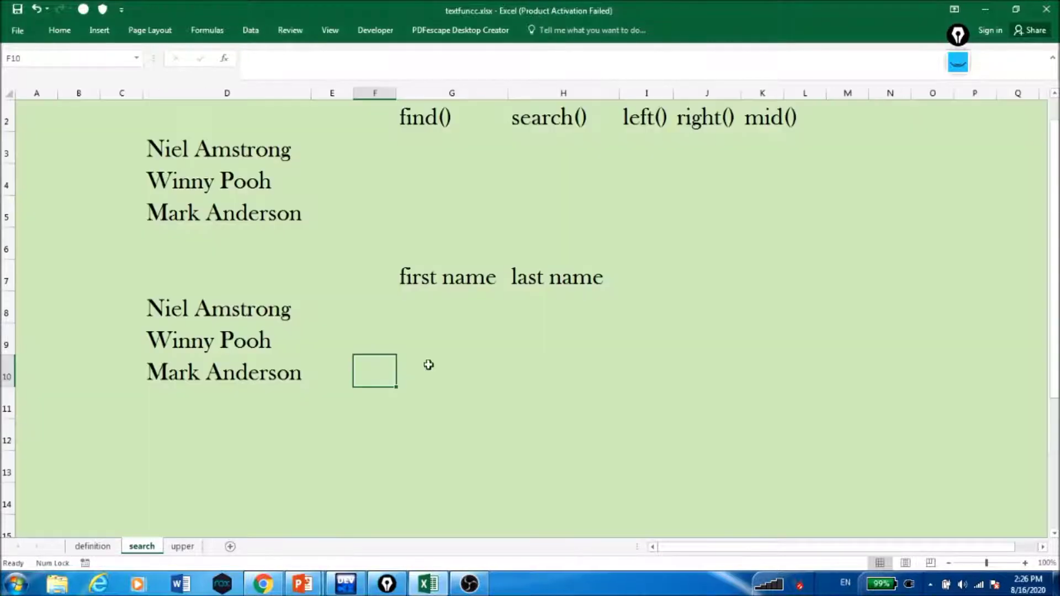
left_click(410, 161)
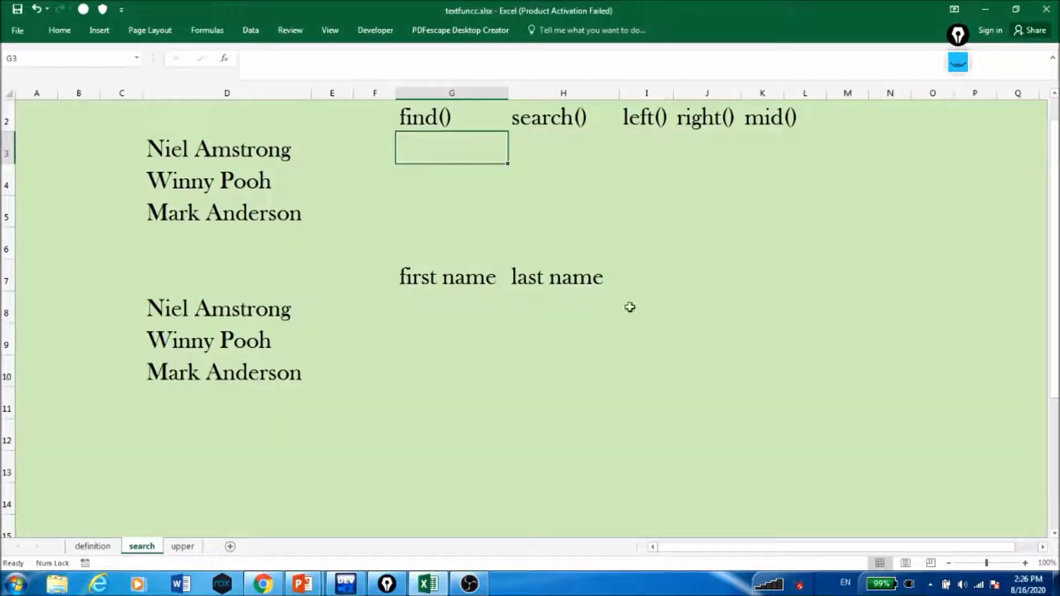
type("=FIND(")
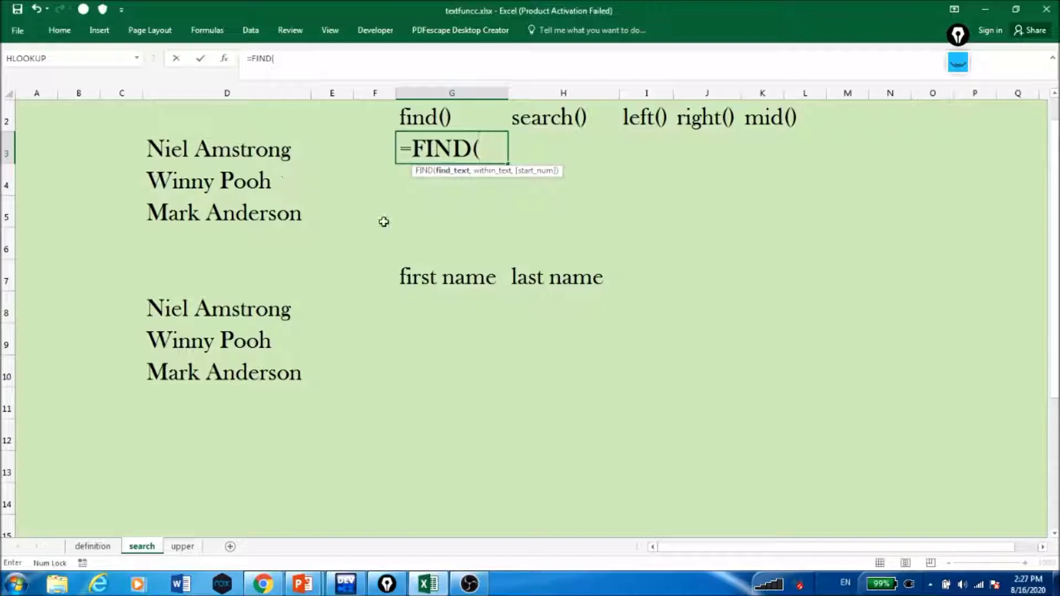
type("\"Niel\"")
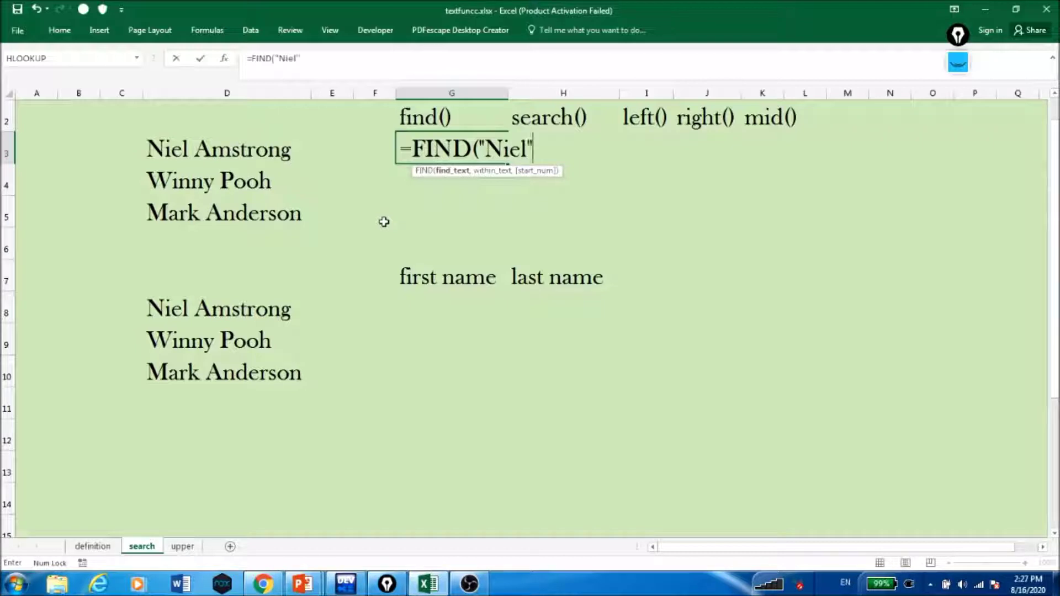
type(",")
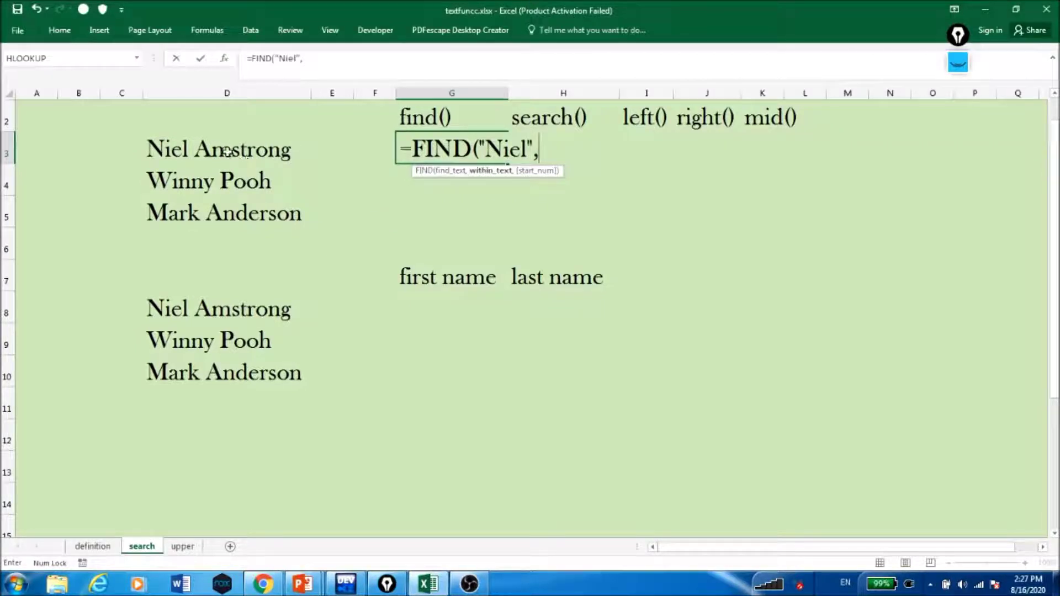
left_click(227, 151)
type(")")
key("Return")
left_click(469, 153)
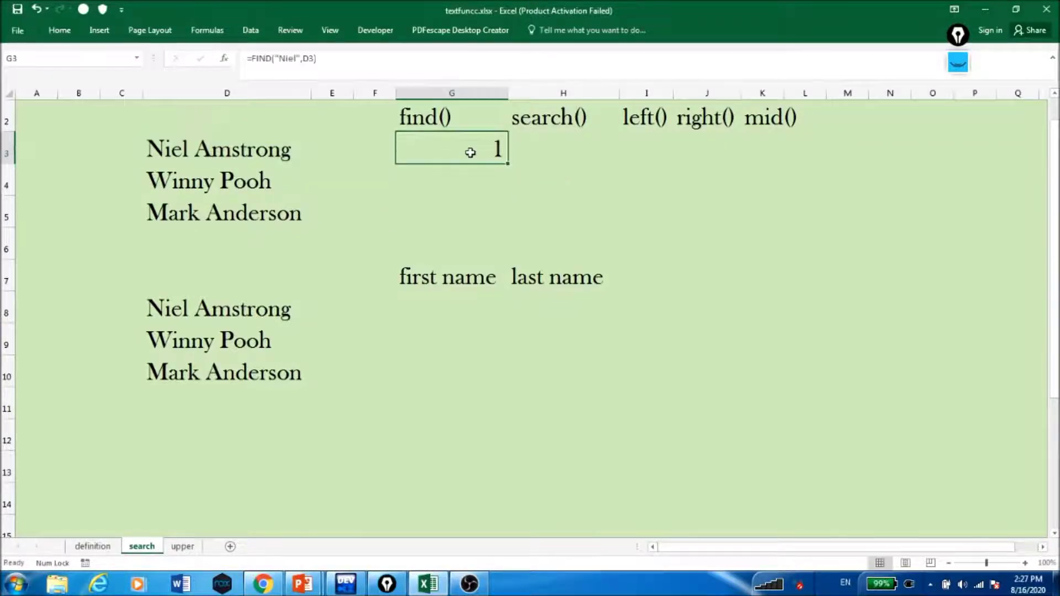
- Enter =FIND("pooh",D4) in G4 to look for the lowercase text in D4
left_click(449, 184)
type("=FIND(\"")
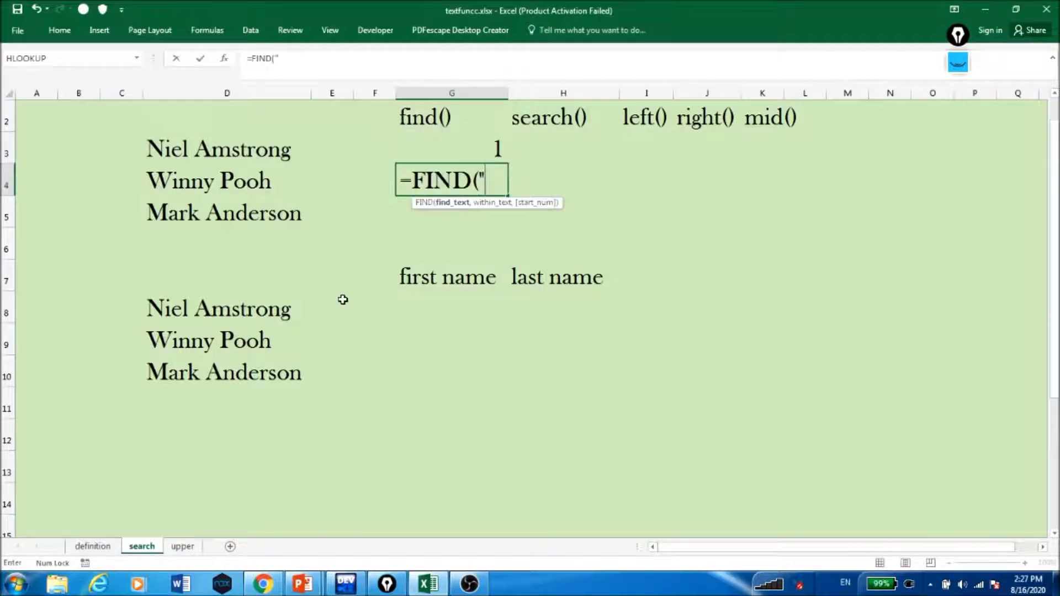
type("pooh")
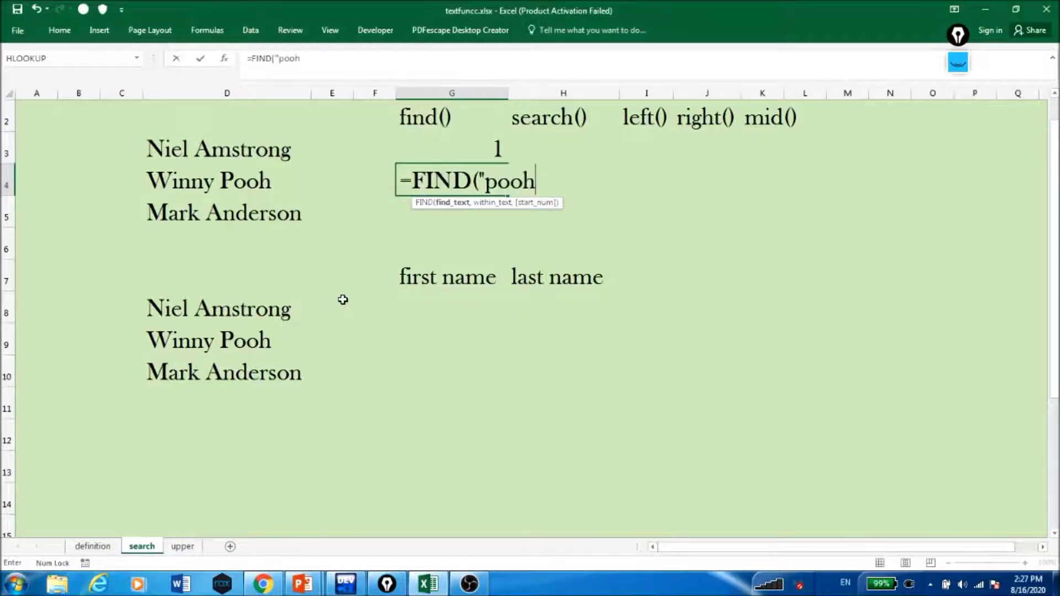
type("\",")
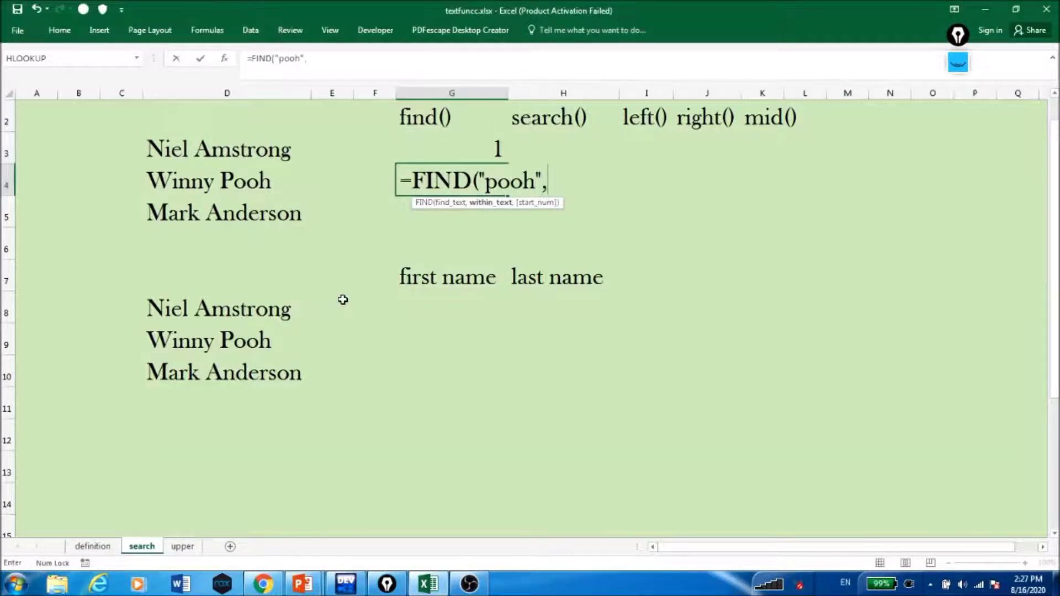
left_click(215, 182)
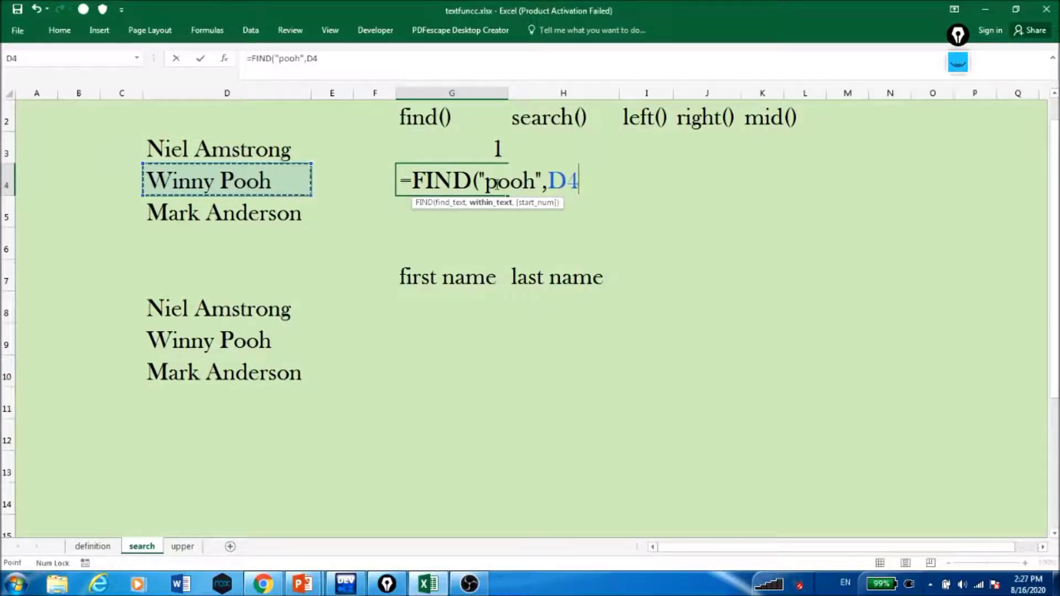
type(")")
key("Return")
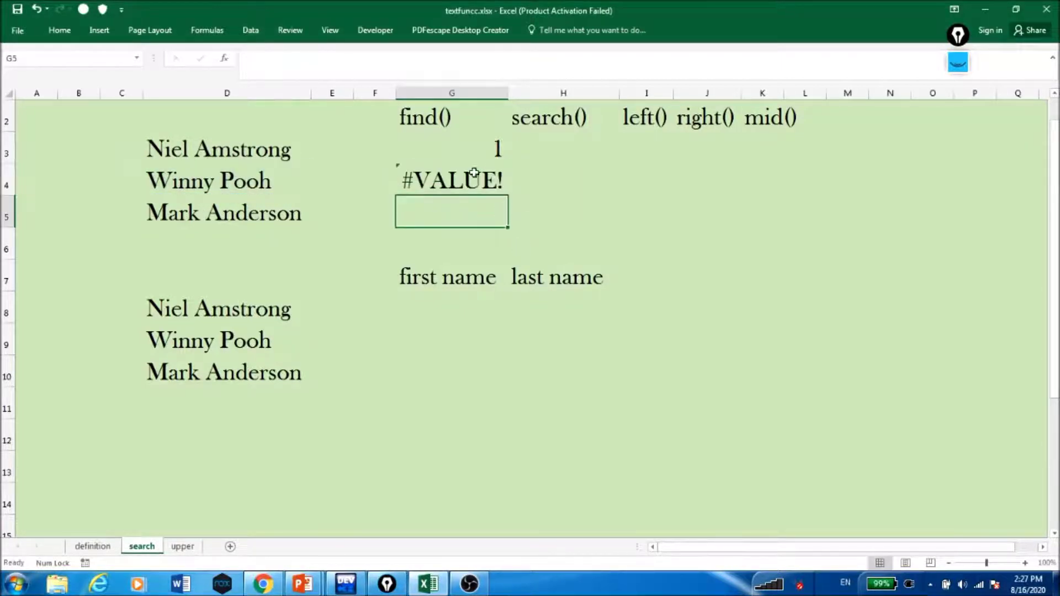
- Begin a FIND formula in G5 for "a" within D5, continuing as far as the start number argument
type("=FIND(")
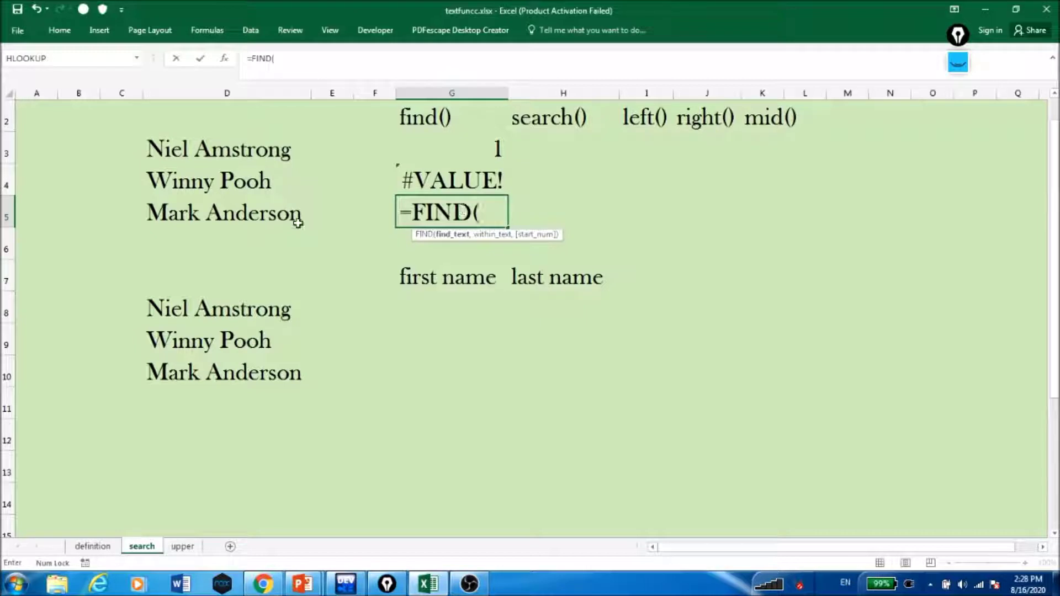
type("\"a\",")
left_click(263, 209)
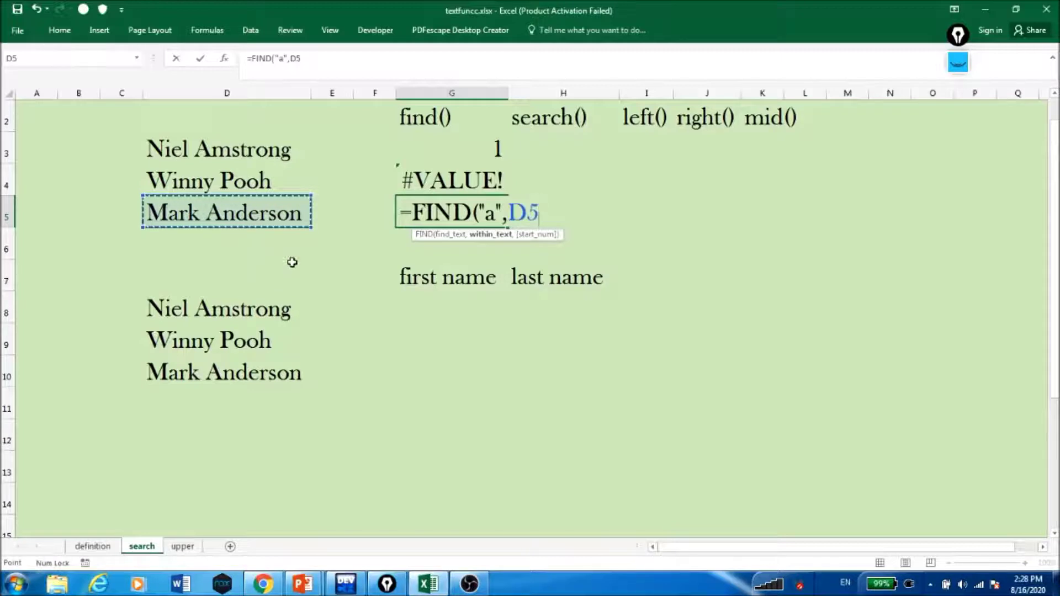
type(",")
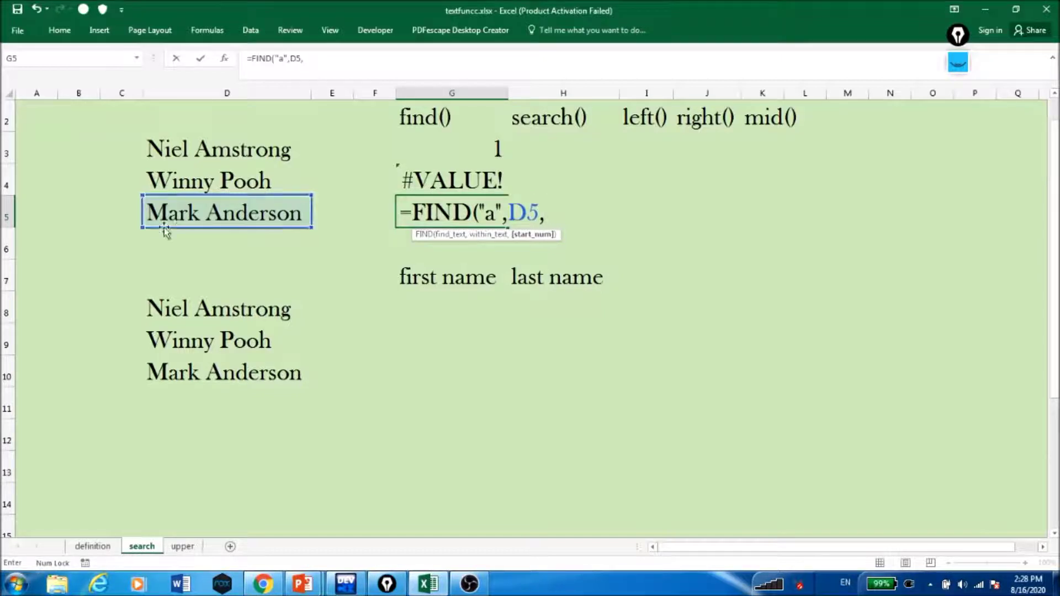
- Annotate D5 with the pink screen pen, numbering the first word's characters 1 to 4 and circling the capital A
key("ctrl+shift+2")
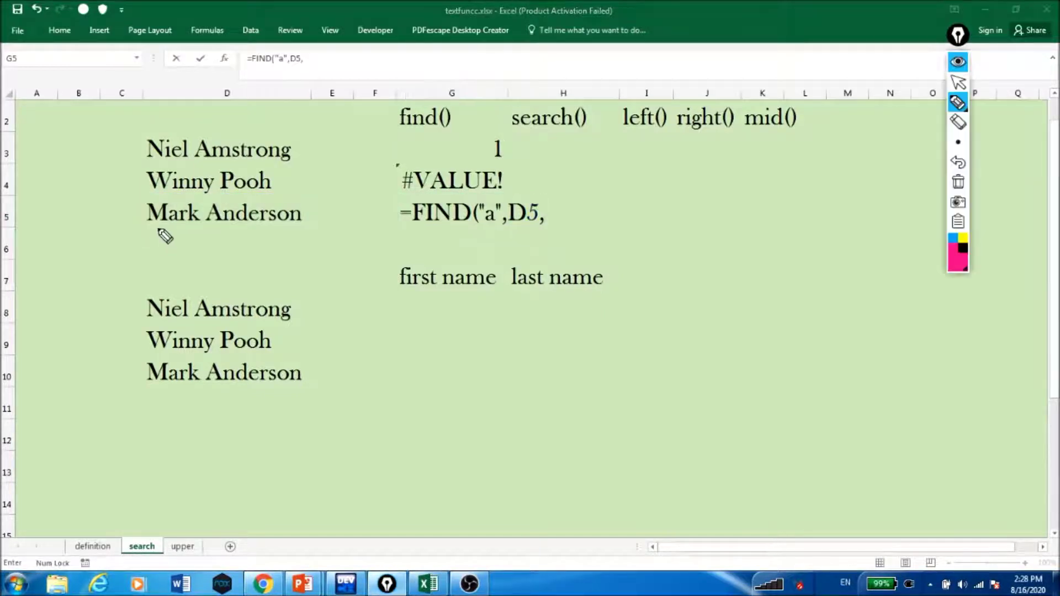
left_click_drag(156, 228, 156, 240)
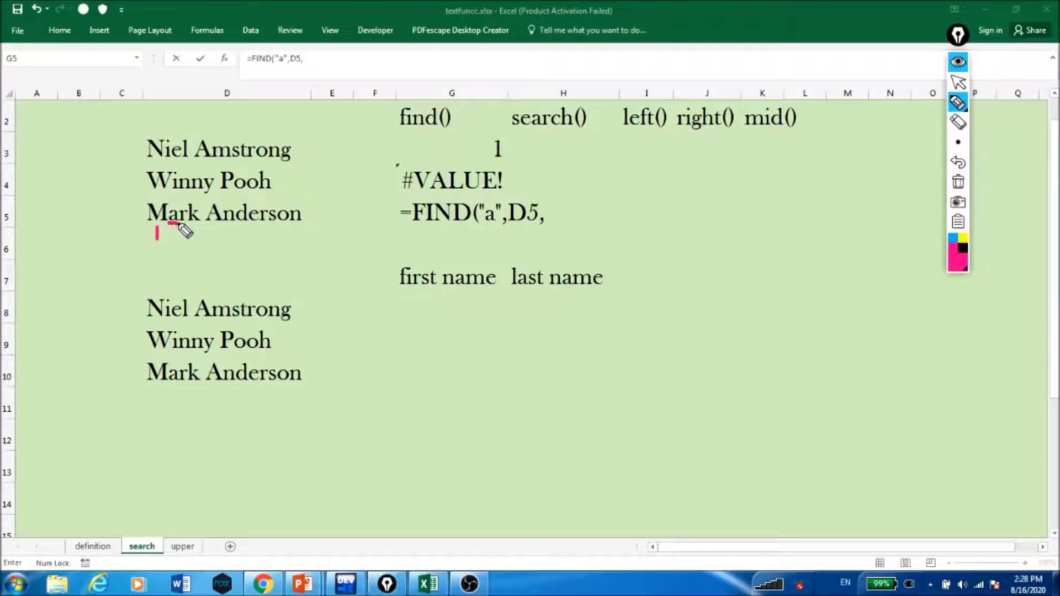
left_click_drag(168, 222, 178, 223)
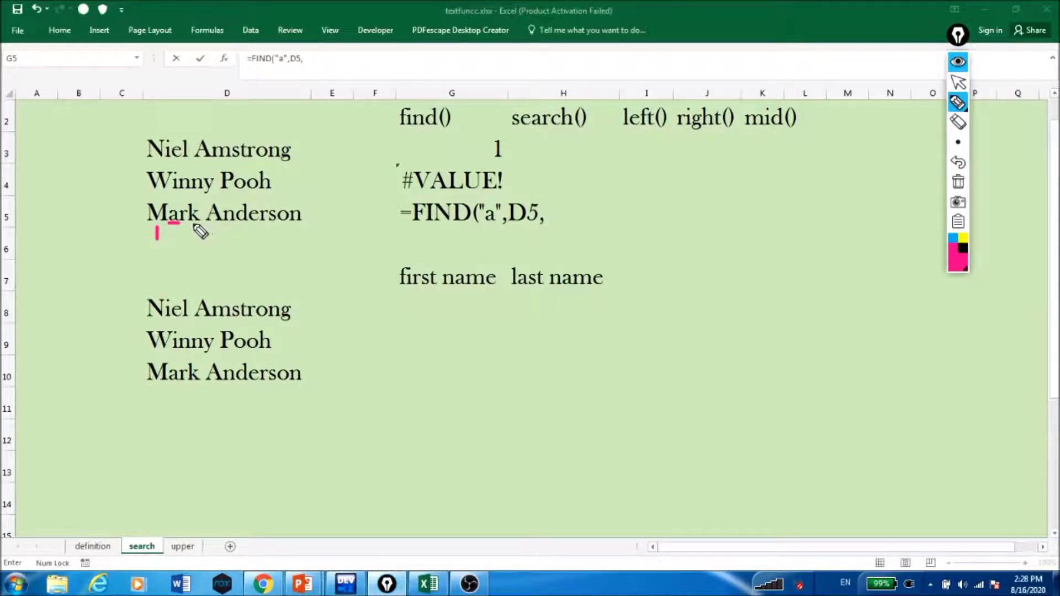
left_click_drag(194, 224, 204, 238)
left_click(208, 234)
mouse_move(203, 222)
left_mouse_down()
mouse_move(218, 223)
mouse_move(223, 206)
mouse_move(201, 217)
mouse_move(216, 223)
left_mouse_up()
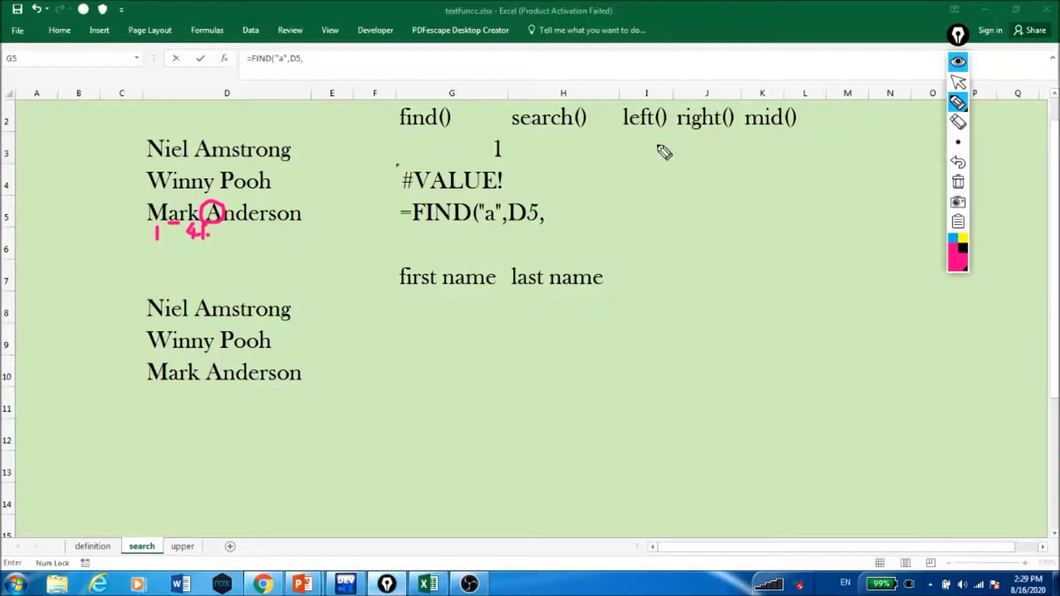
- Complete the G5 formula with start number 4 and search text "A", giving =FIND("A",D5,4)
type("4)")
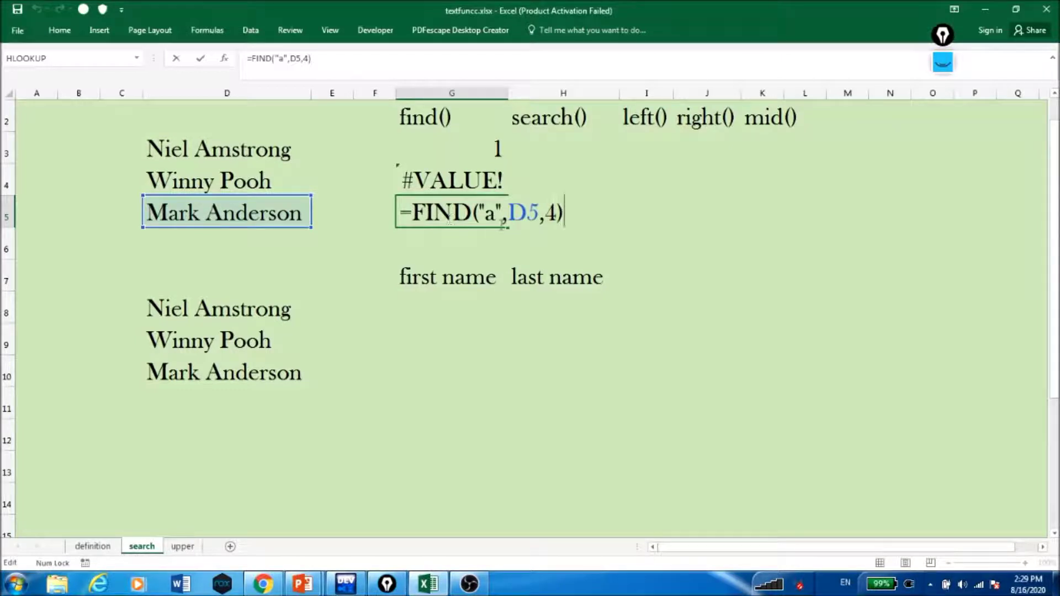
left_click(495, 217)
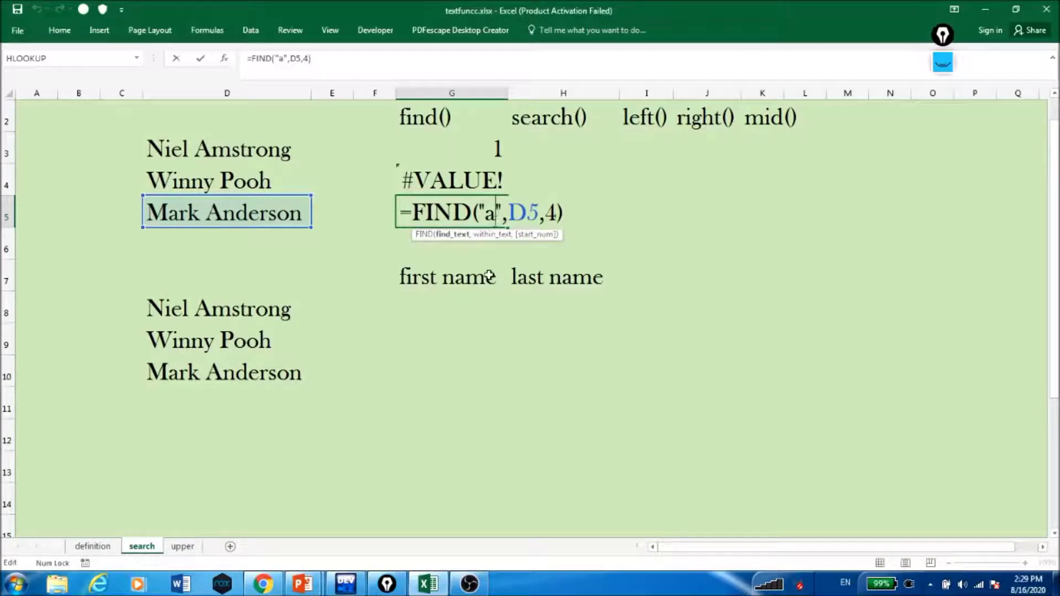
key("BackSpace")
type("A")
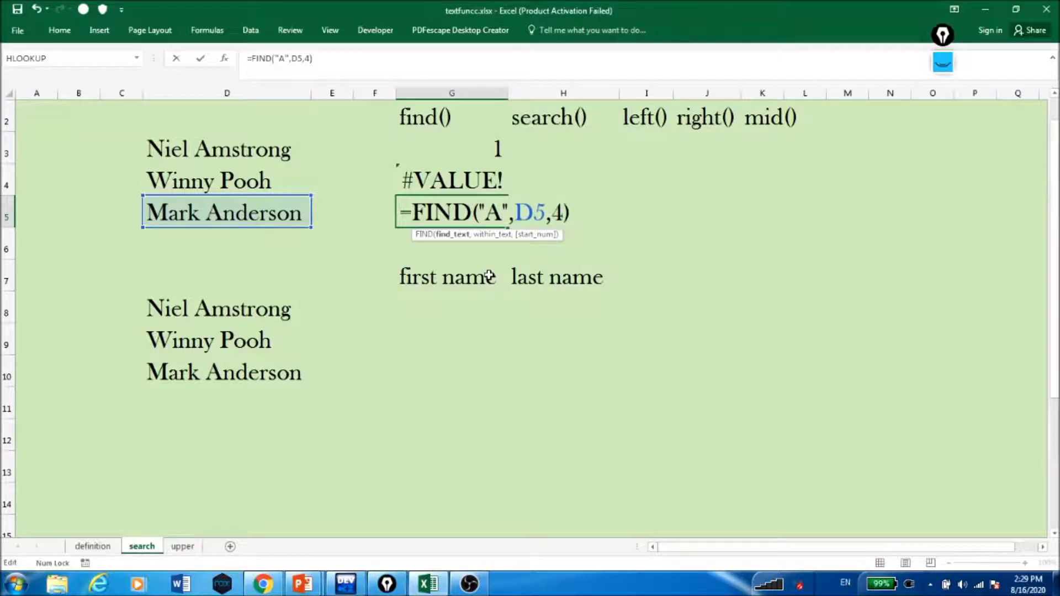
key("Return")
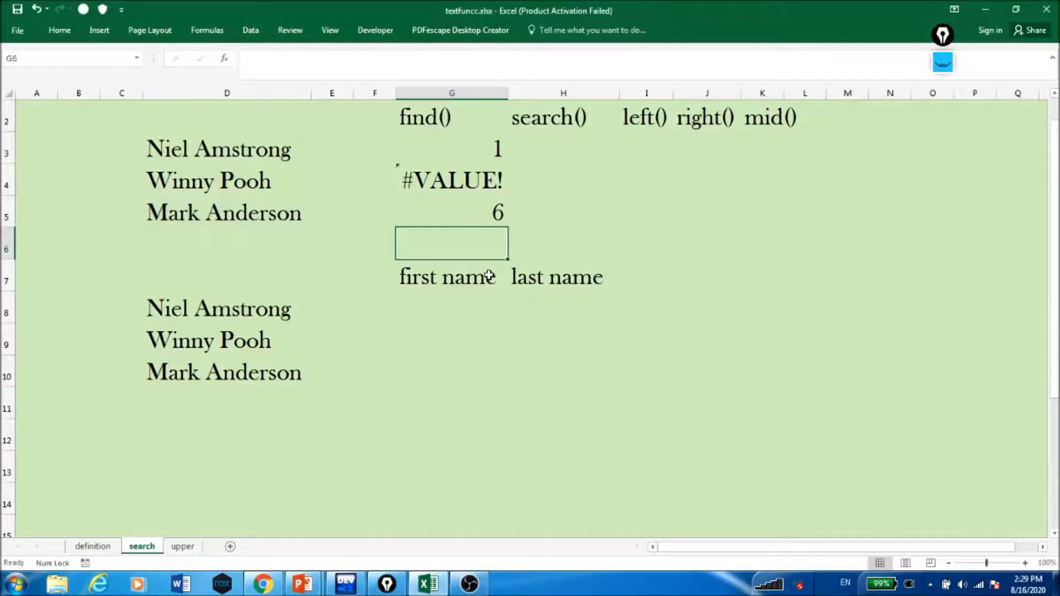
- Enter =SEARCH("iel",D3) in H3 to find the text's position in D3
left_click(562, 148)
type("=search")
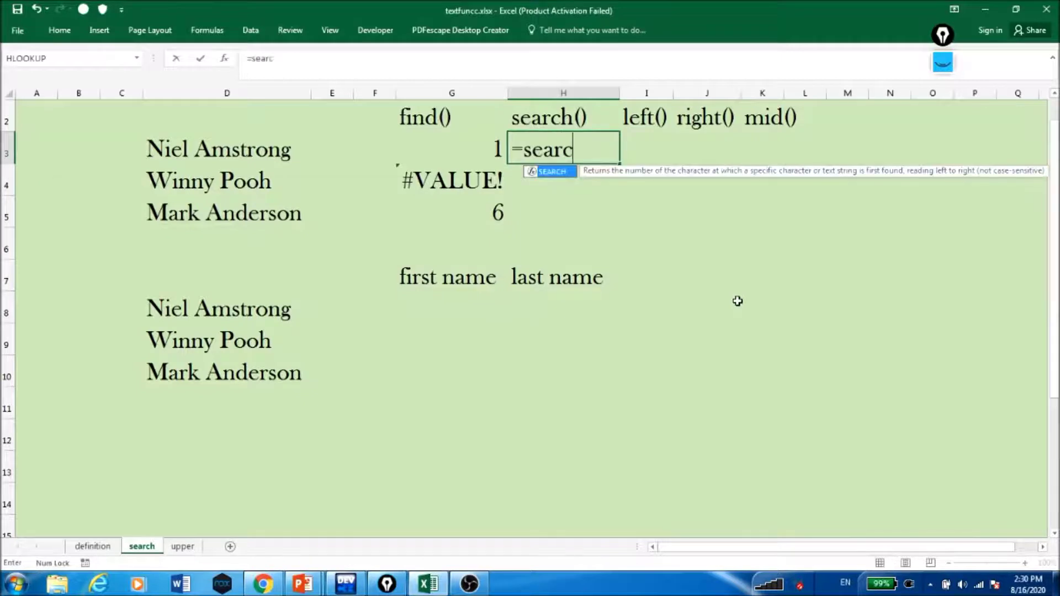
key("Tab")
type("\"")
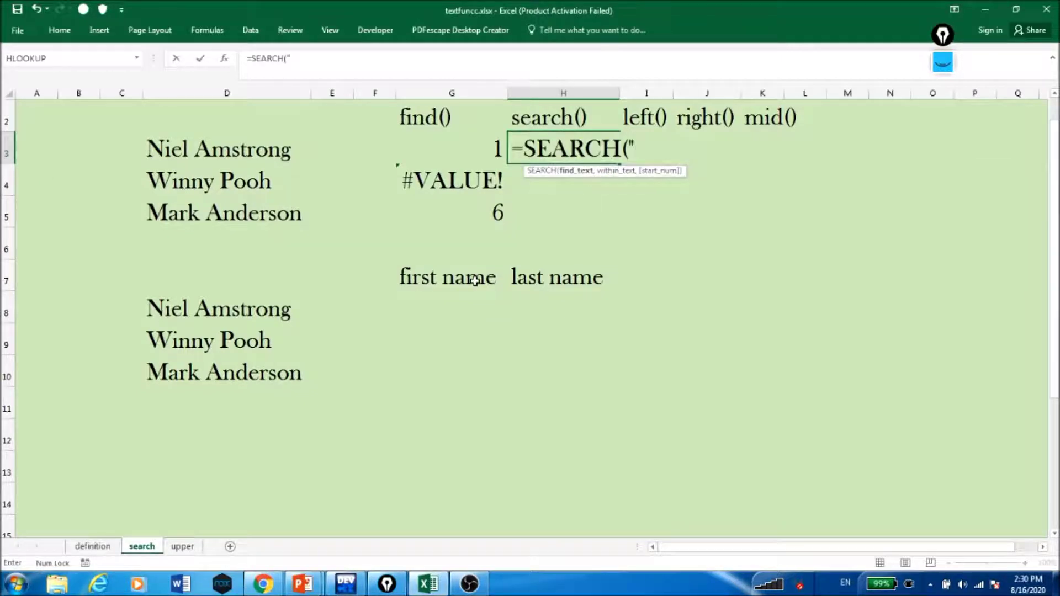
type("iel\",")
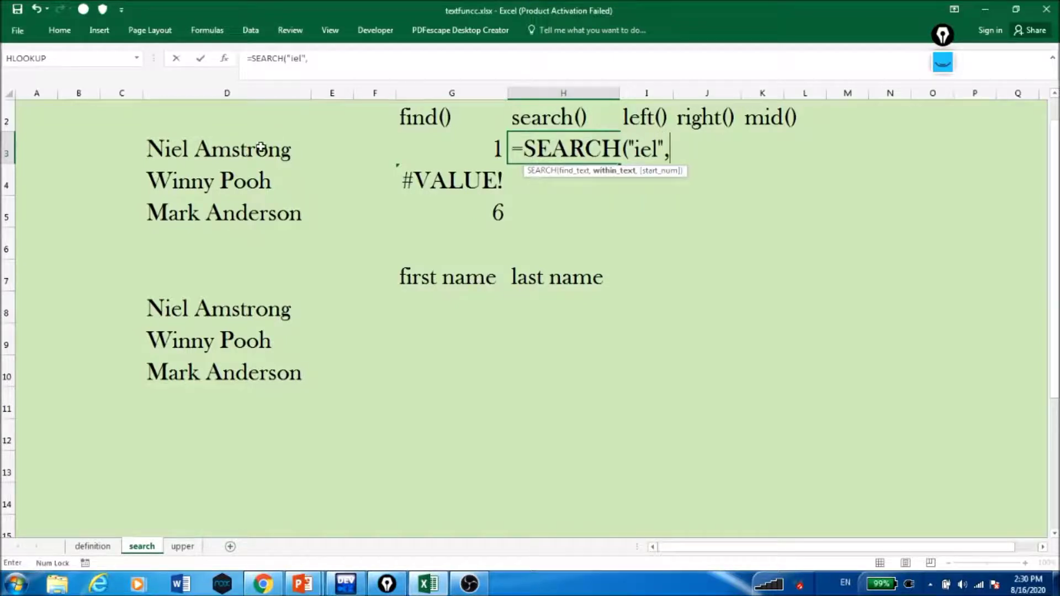
left_click(260, 147)
type(")")
key("Return")
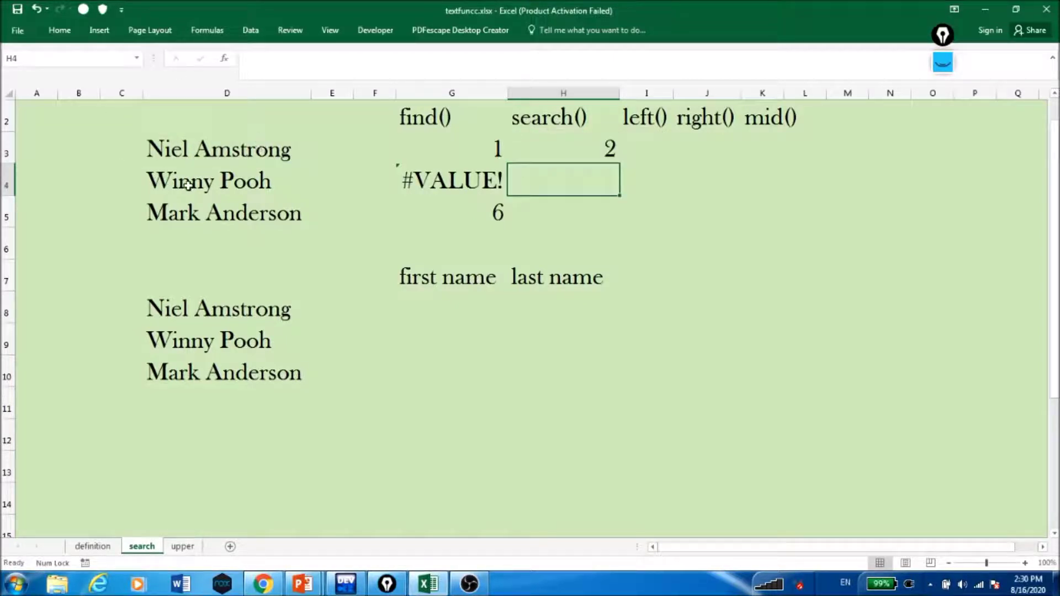
- Clear the old pen marks, then underline "iel" in D3 with a 2 beneath it and circle the result in H3
left_click(169, 161)
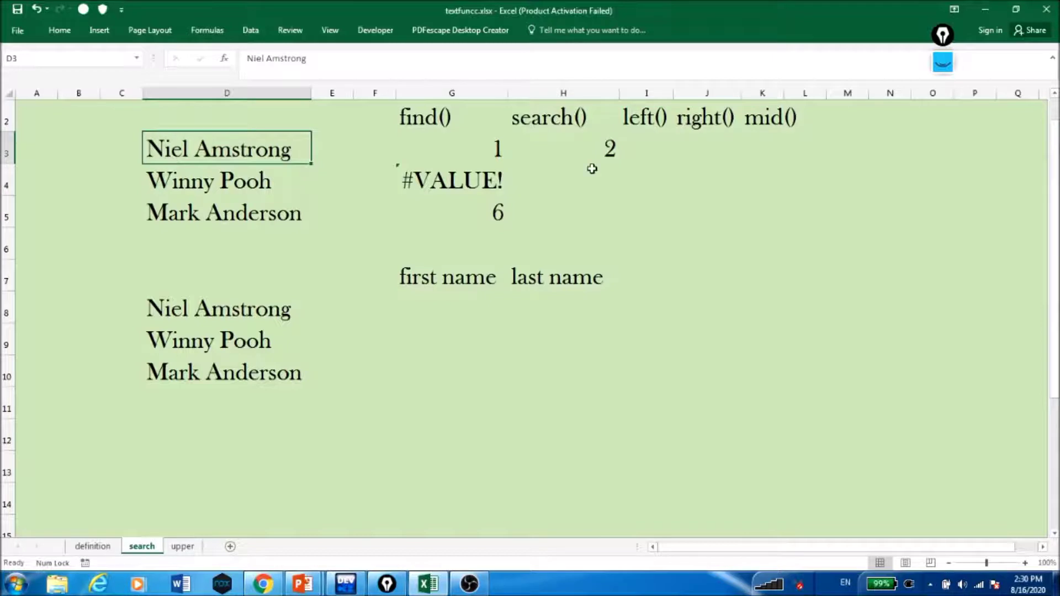
left_click(944, 63)
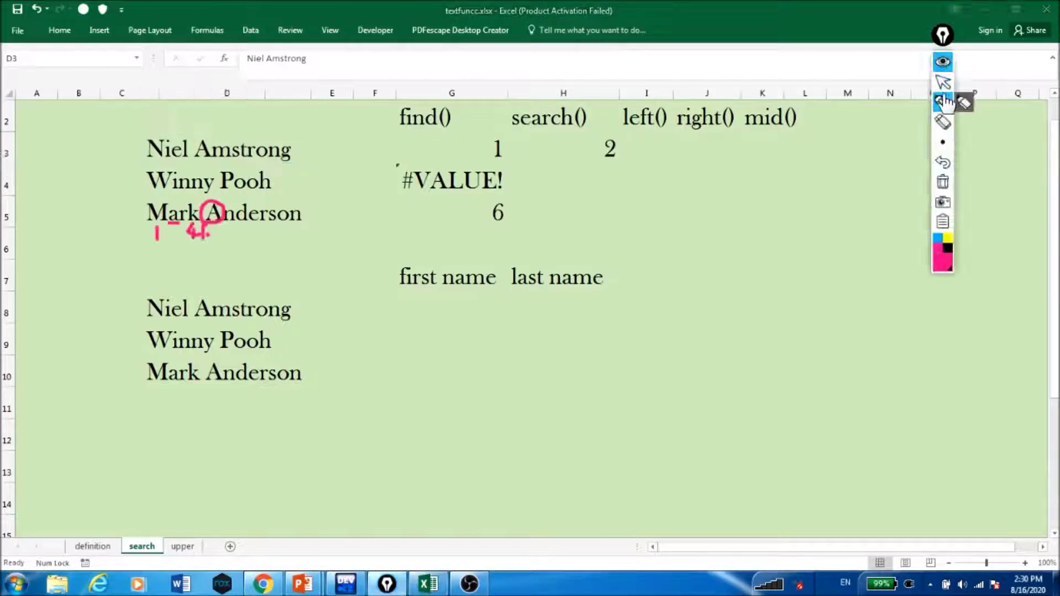
left_click(942, 182)
mouse_move(161, 157)
left_mouse_down()
mouse_move(192, 160)
mouse_move(173, 172)
left_mouse_up()
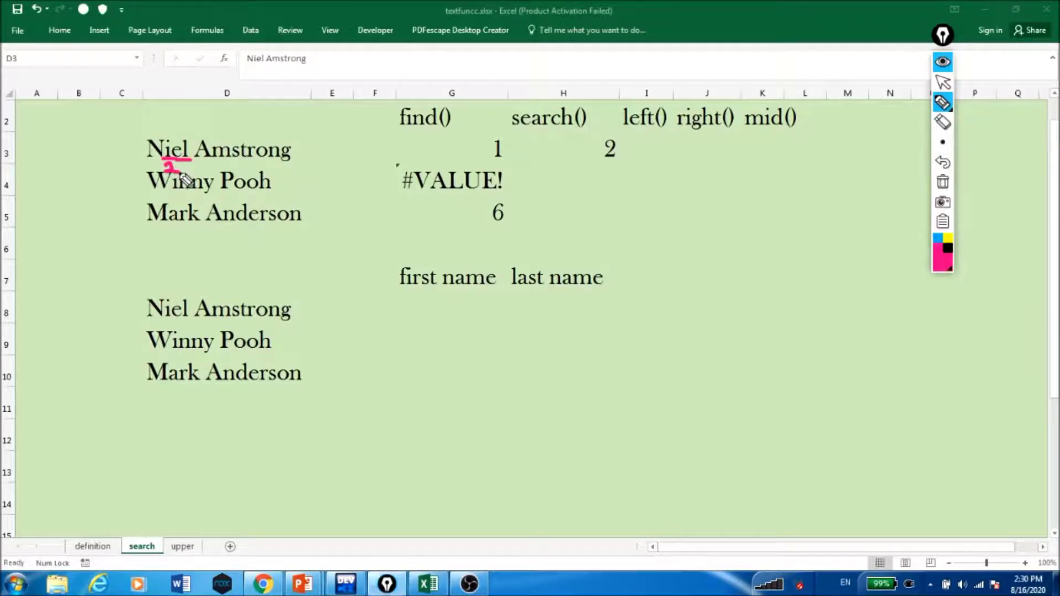
mouse_move(622, 147)
left_mouse_down()
mouse_move(597, 140)
mouse_move(622, 158)
left_mouse_up()
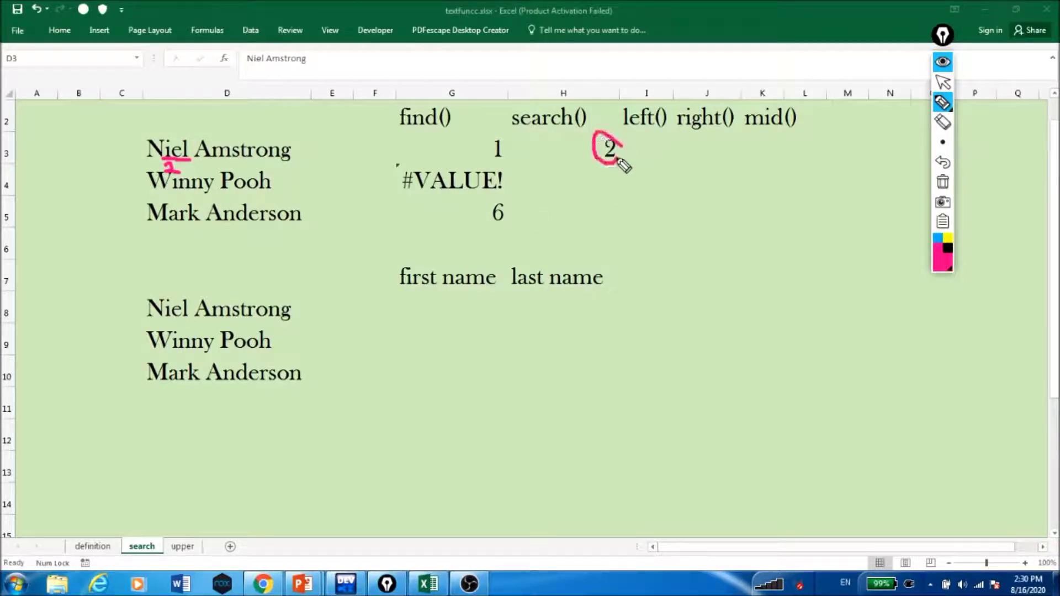
- Enter =SEARCH("pooh",D4) in H4 and reopen the formula to review its arguments
type("=SEARCH(")
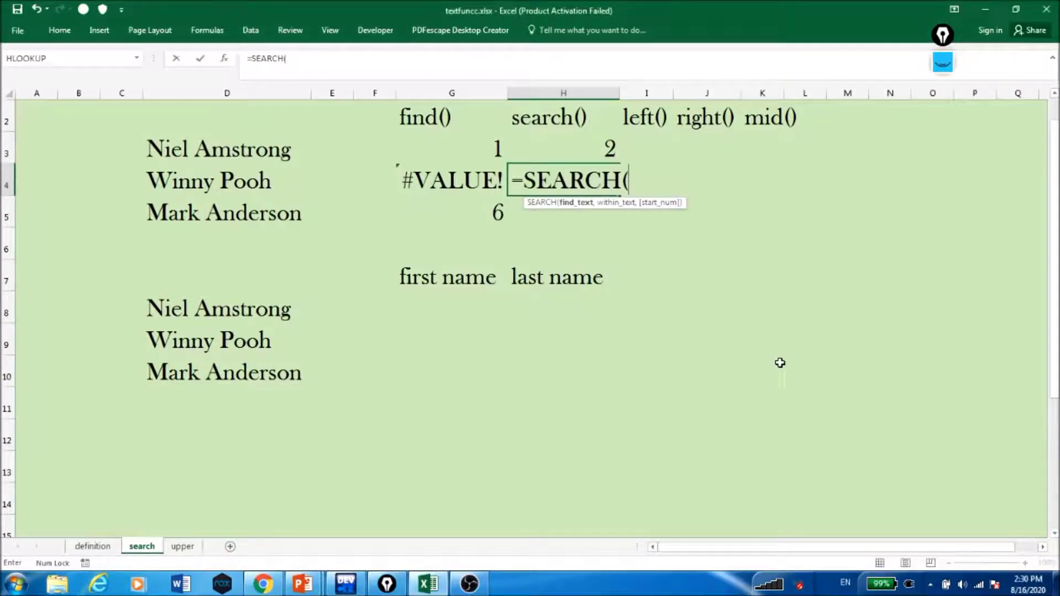
type("\"pooh\",")
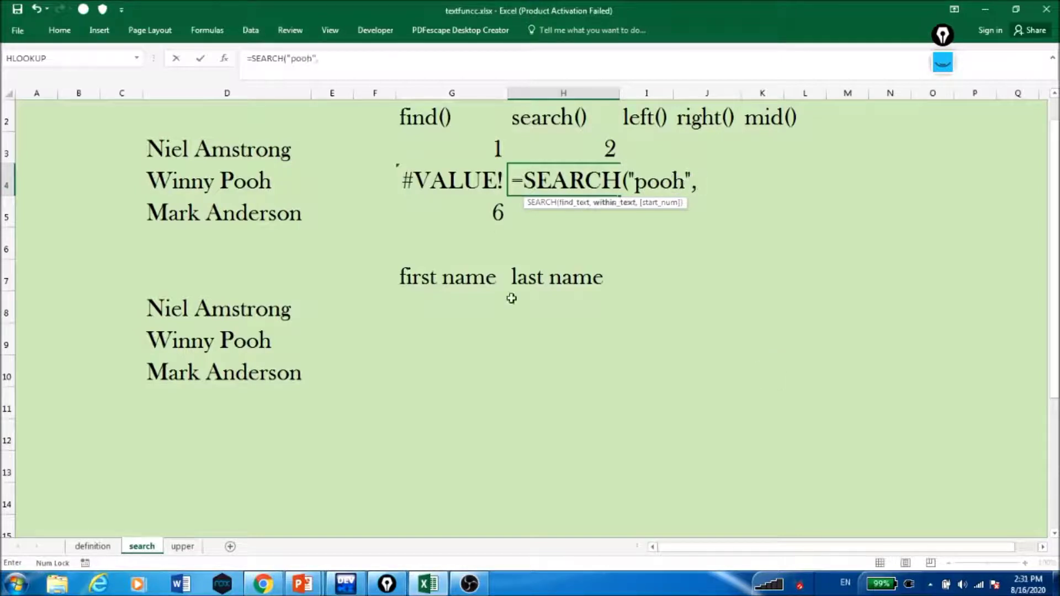
left_click(224, 182)
key("Return")
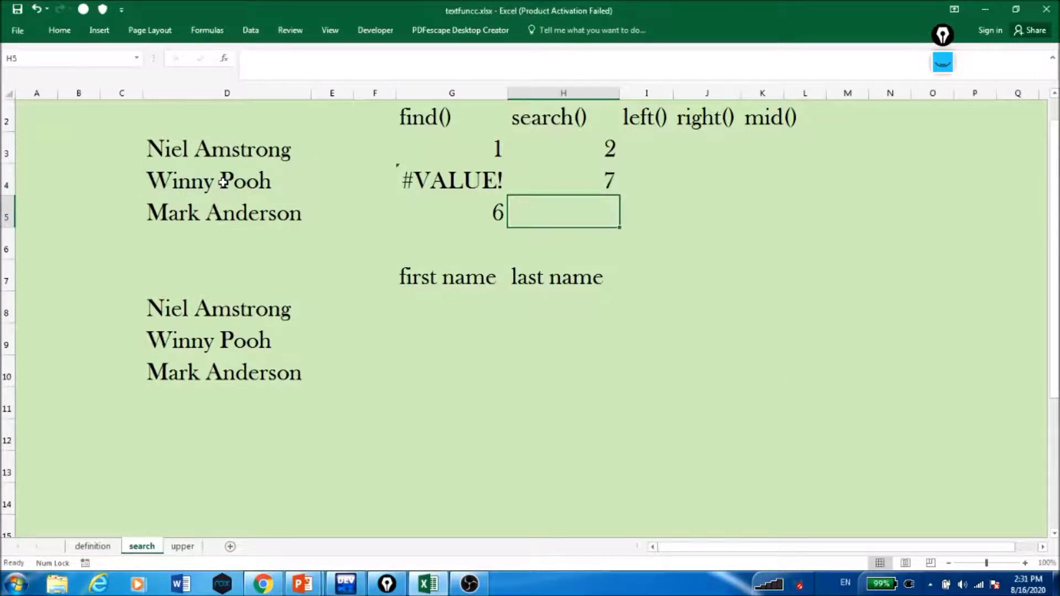
left_click(565, 180)
double_click(568, 181)
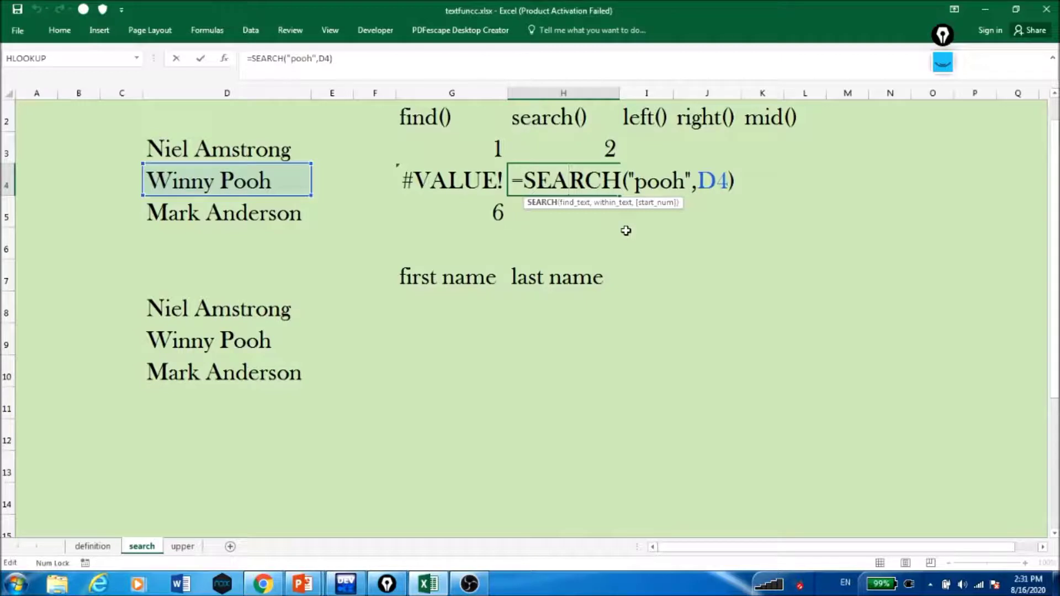
key("Return")
- Enter =SEARCH("a",D5,4) in H5 to search D5 from the fourth character
type("=SEARCH(\"a\",")
left_click(232, 214)
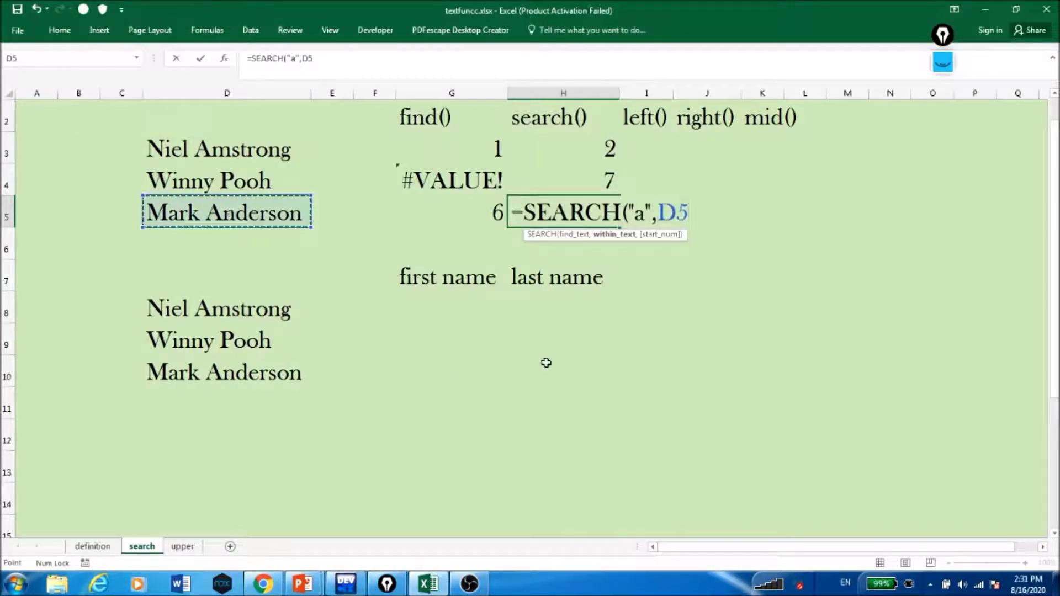
type(",")
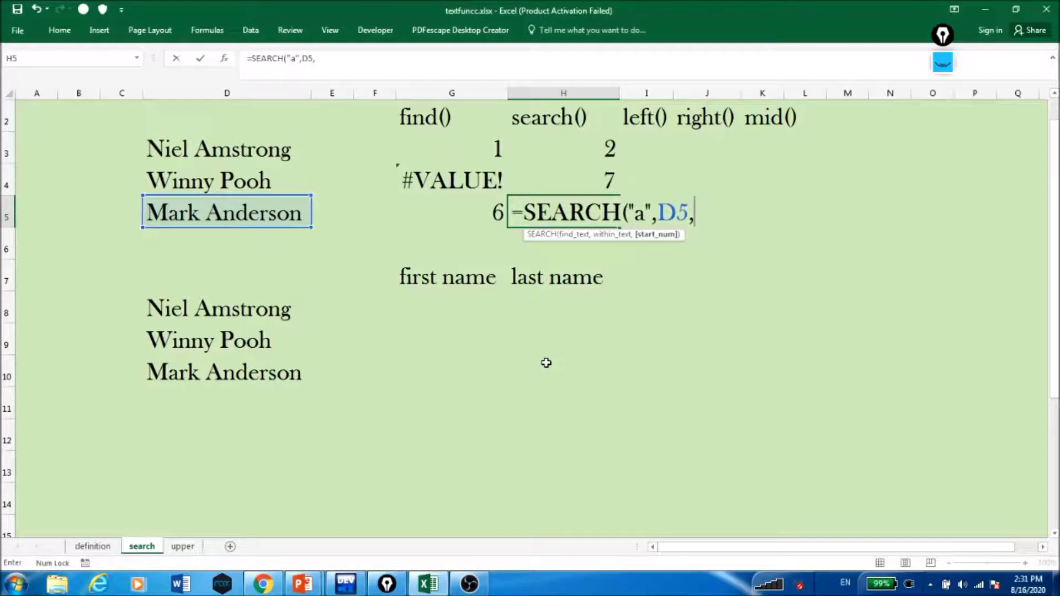
type("4)")
key("Return")
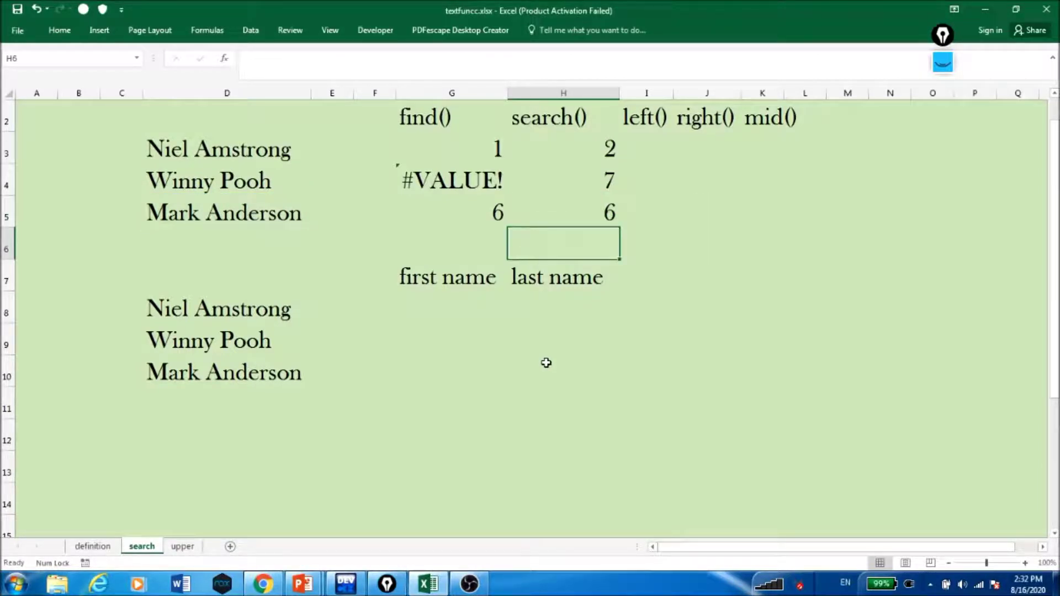
- Underline the capital "A" in D5 with the pen, then hide the annotations
left_click(940, 113)
left_click(939, 110)
left_click_drag(203, 226, 222, 226)
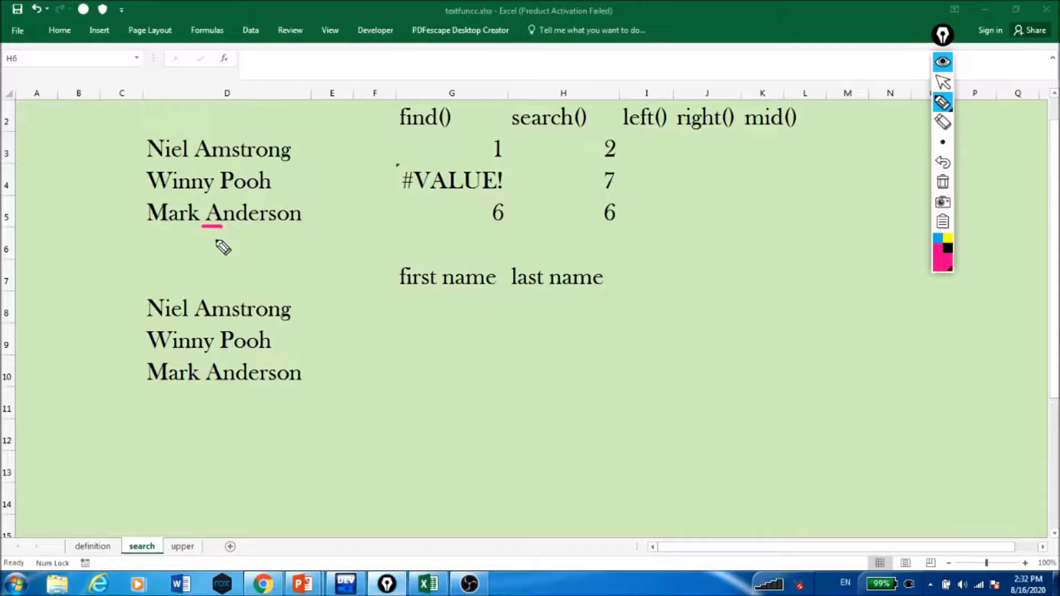
left_click(943, 62)
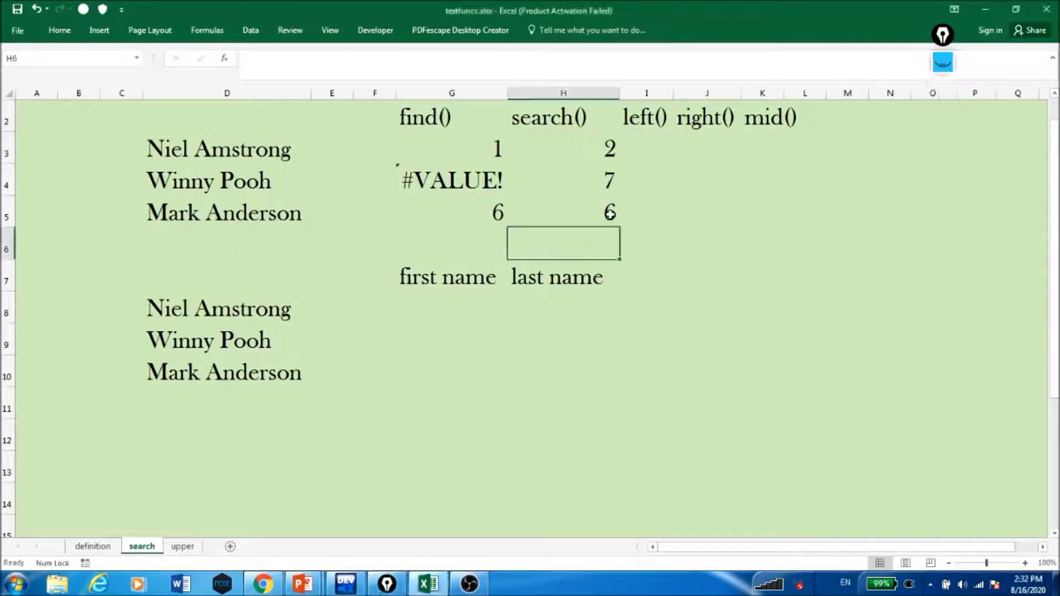
- Reopen the SEARCH formula in H5 to review its arguments, then close it without changes
double_click(610, 213)
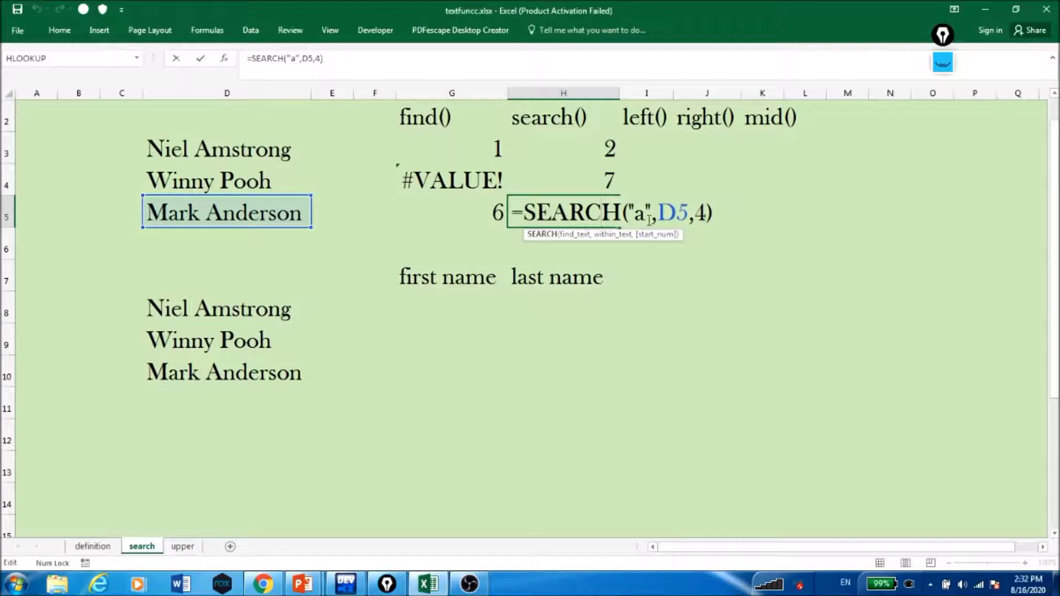
left_click(715, 222)
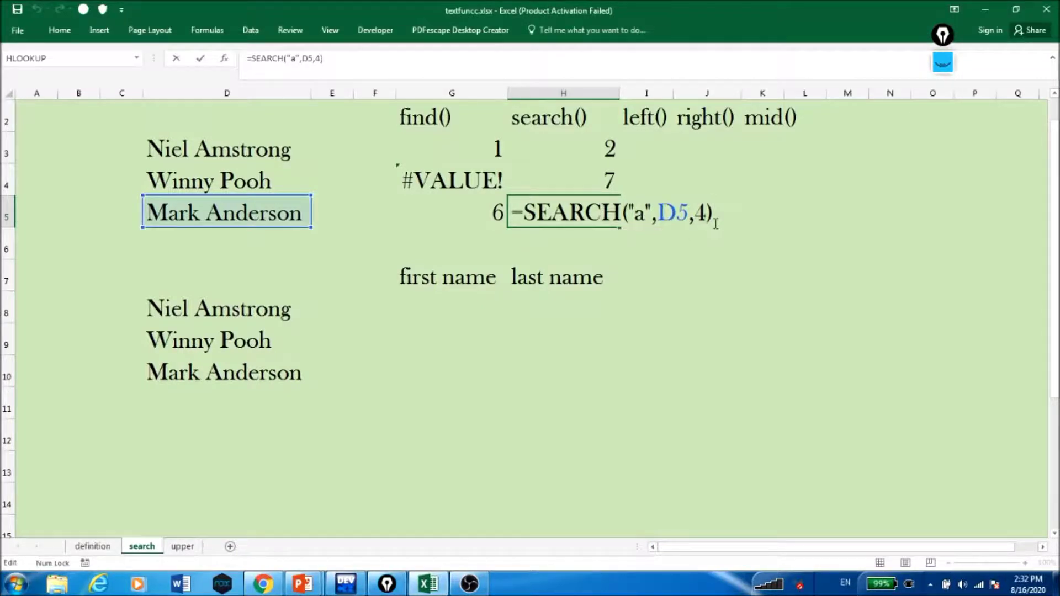
key("Return")
- Enter =LEFT(D3,4) in I3 to extract the first four characters of D3
left_click(646, 148)
type("=LEFT(")
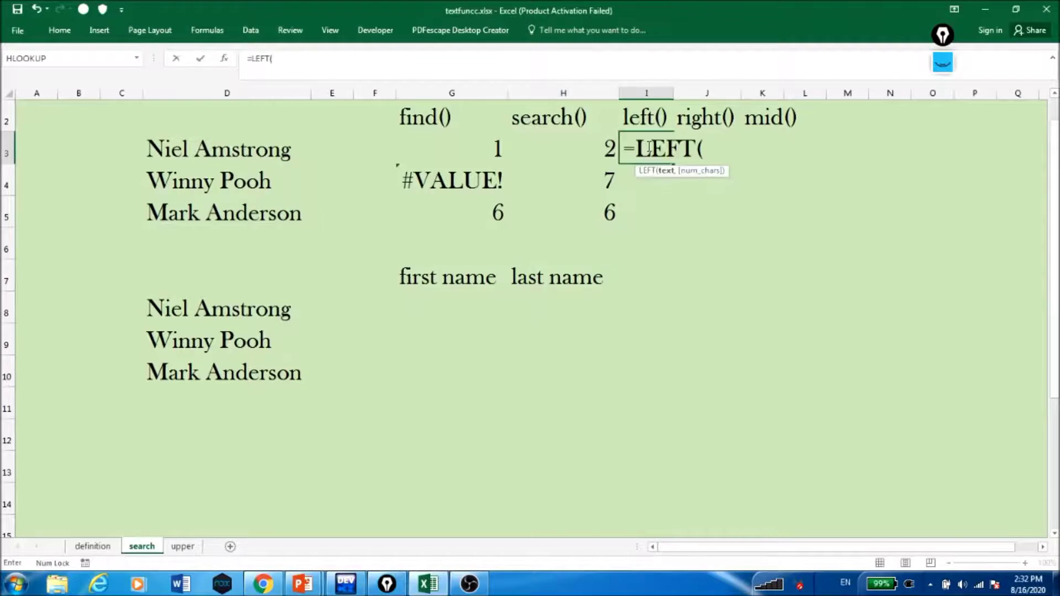
left_click(243, 155)
type(",")
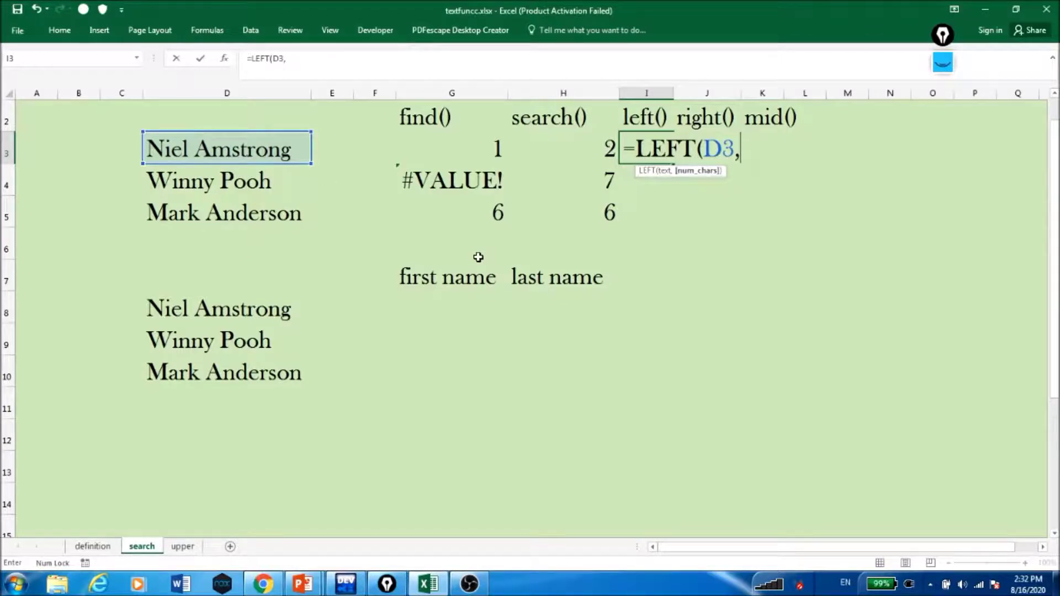
type("4)")
key("Return")
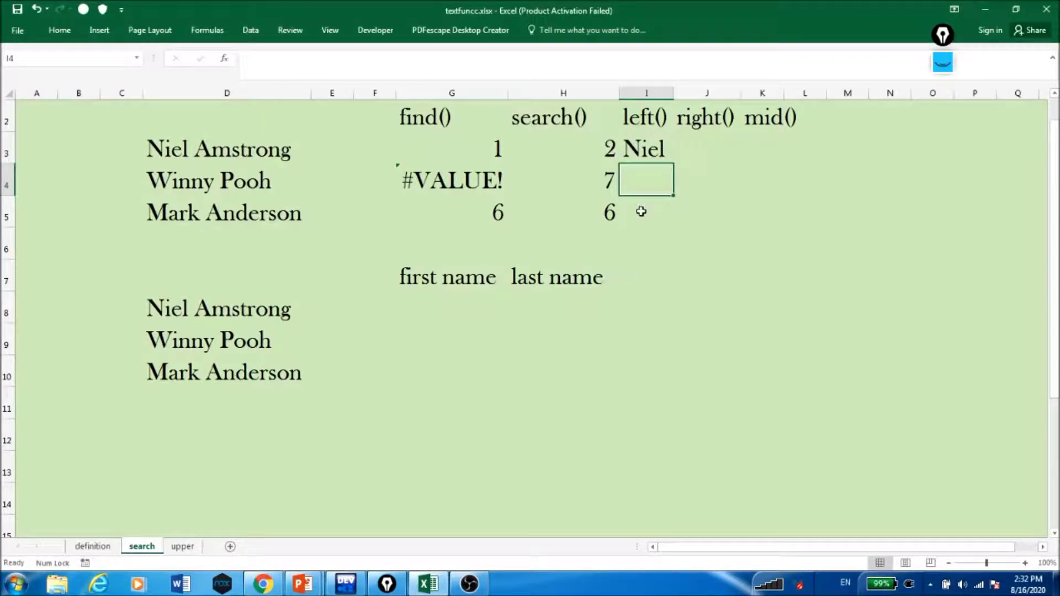
- Enter =LEFT(D4,6) in I4 to extract the first six characters of D4
type("=LEFT(")
left_click(298, 181)
type(",")
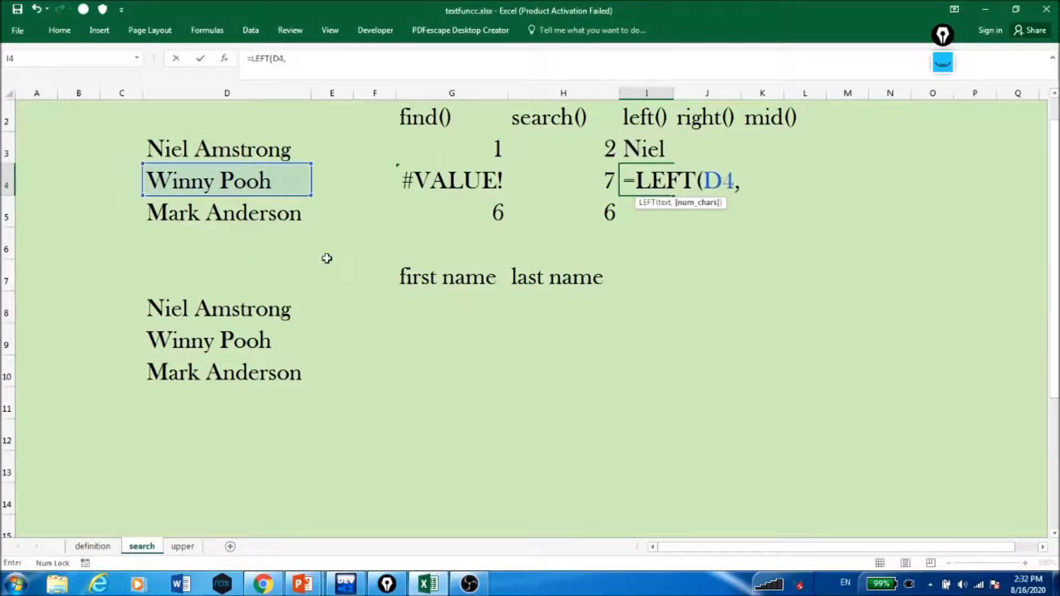
type("6")
key("Return")
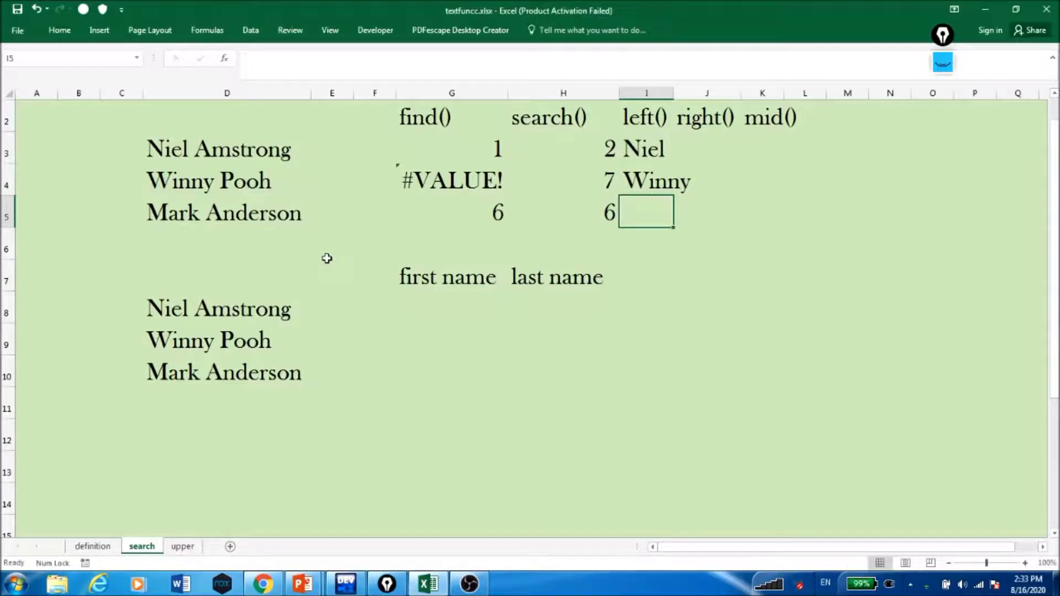
- Fit column I to its contents and reopen the I4 formula to review its arguments
double_click(674, 93)
left_click(674, 183)
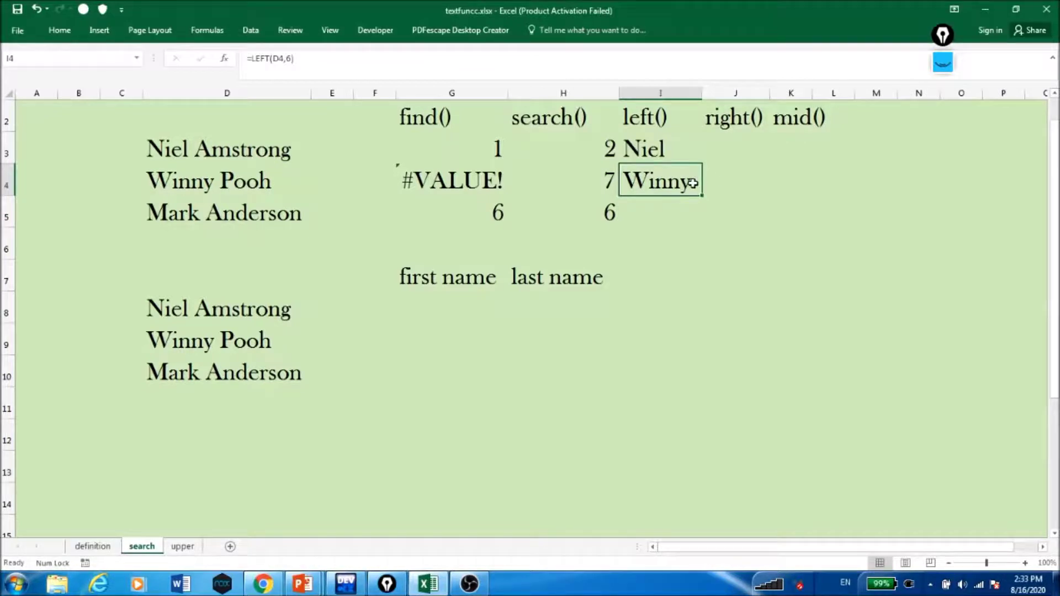
double_click(693, 182)
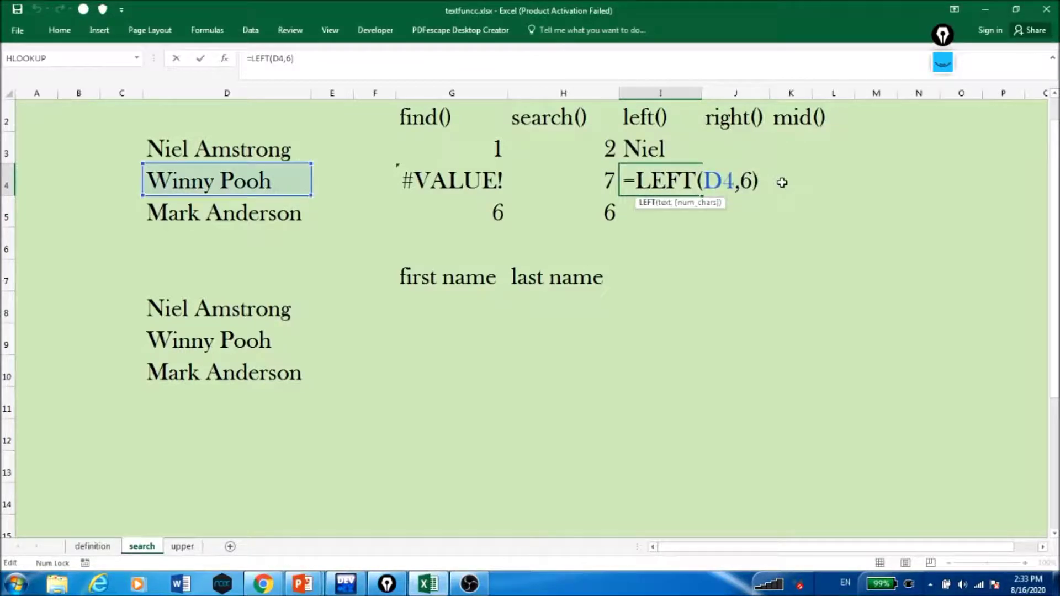
key("Return")
left_click(662, 176)
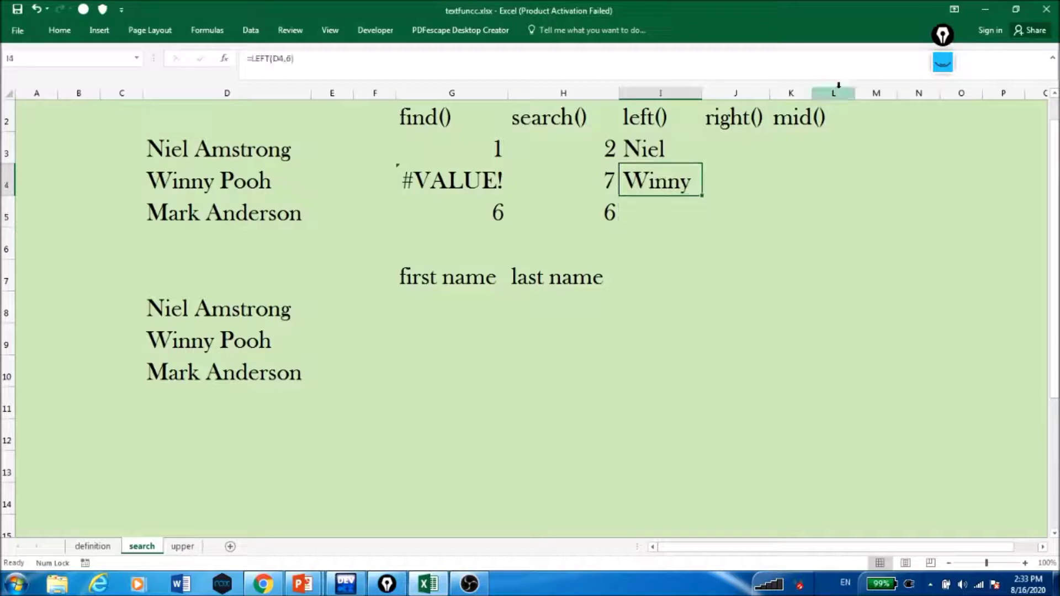
- Underline the word in I4 and mark its trailing space with the pen, then hide the annotations
key("ctrl+shift+p")
left_click_drag(697, 175, 696, 191)
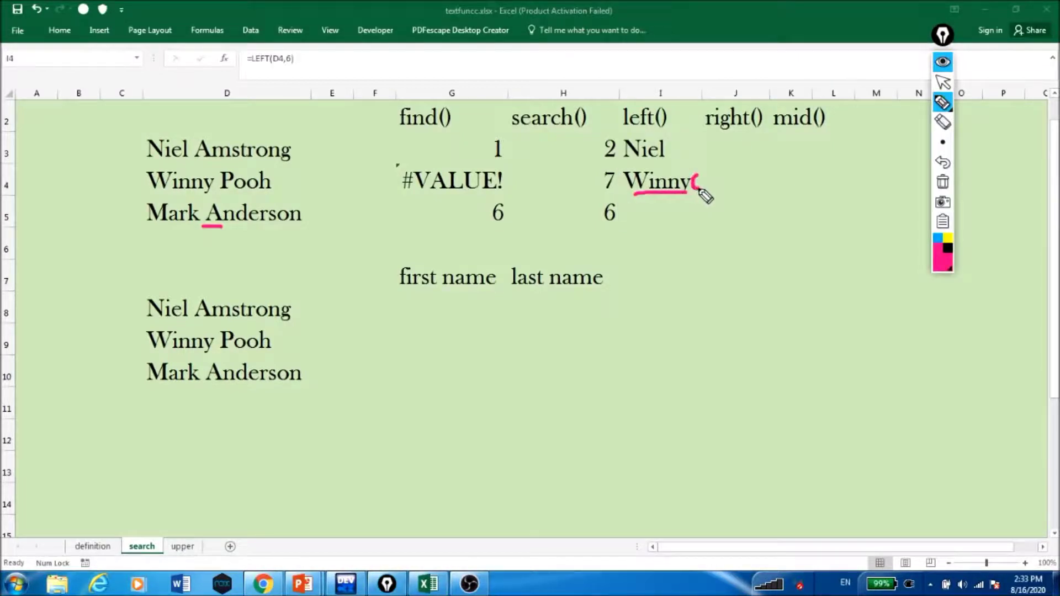
key("ctrl+shift+p")
- Enter =RIGHT(D3,8) in J3 to extract the last eight characters of D3
left_click(740, 148)
type("=")
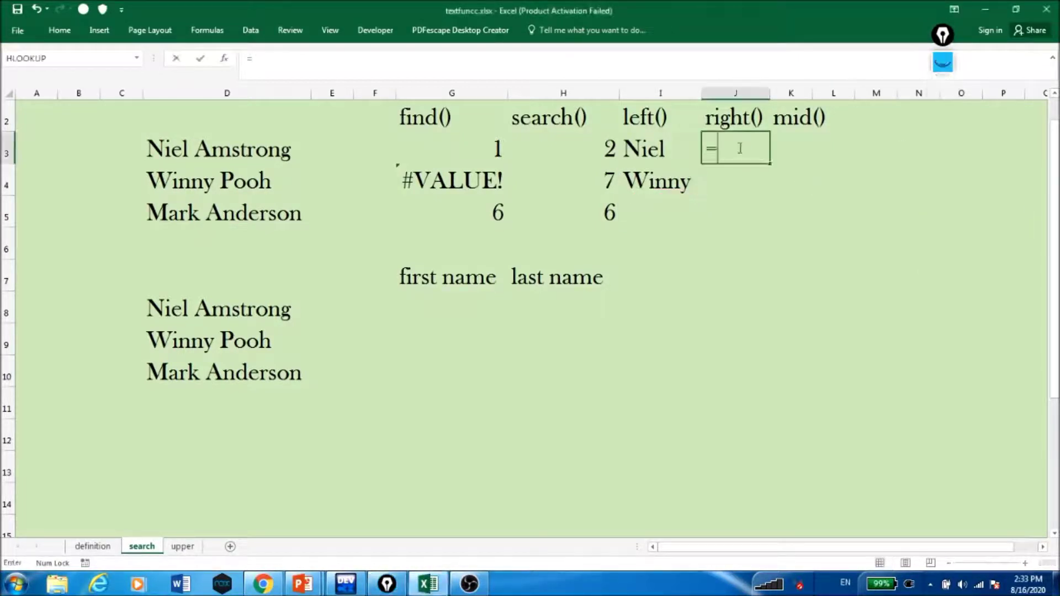
type("rig")
key("Tab")
left_click(226, 148)
type(",")
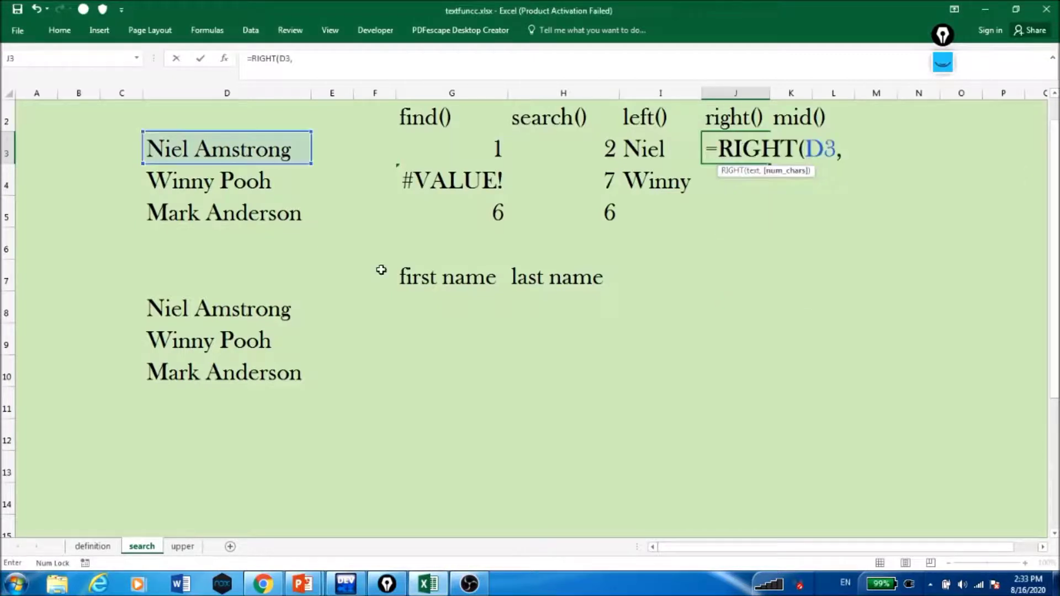
type("8)")
key("Return")
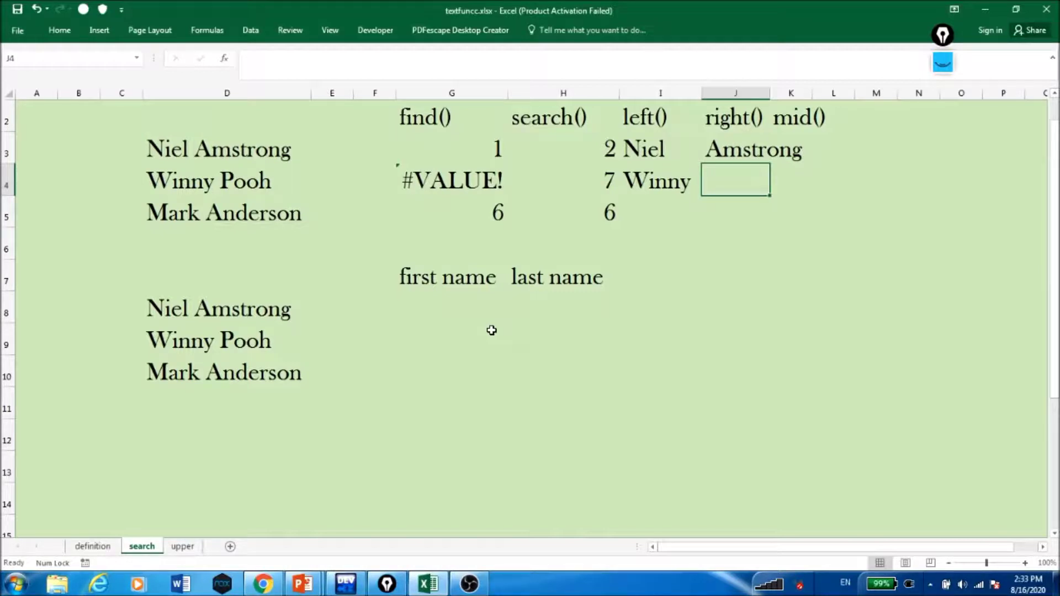
- Change the number of characters in J3's RIGHT formula to 5
double_click(739, 148)
left_click(842, 149)
key("BackSpace")
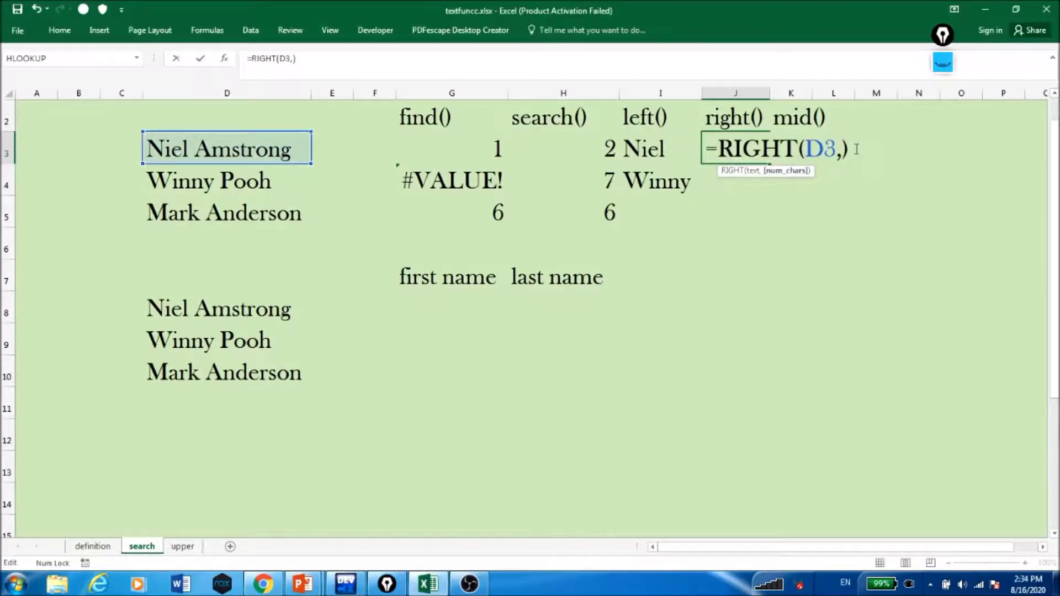
type("5")
key("Return")
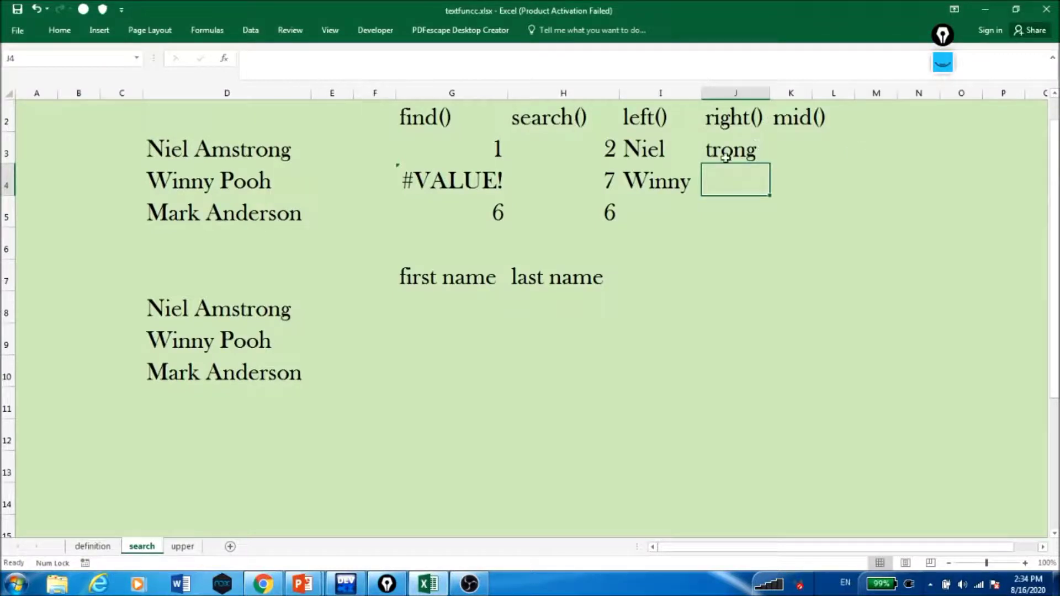
- Set the number of characters in J3's RIGHT formula to 6
double_click(723, 158)
left_click(853, 148)
key("BackSpace")
type("6")
key("Return")
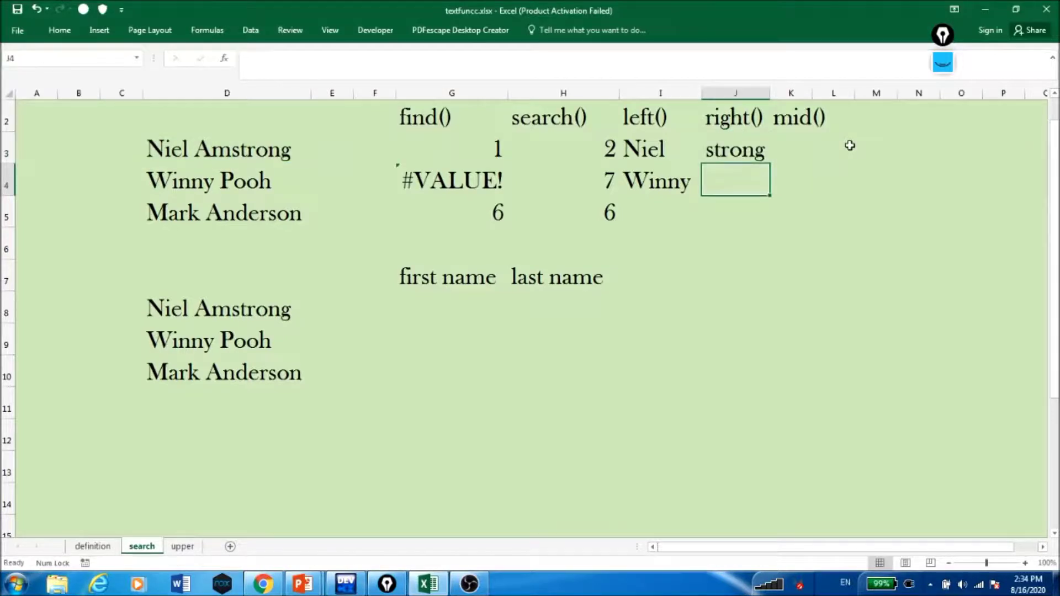
- Enter =MID(D3,1,4) in K3 to extract four characters of D3 from position 1
left_click(790, 147)
type("=mid")
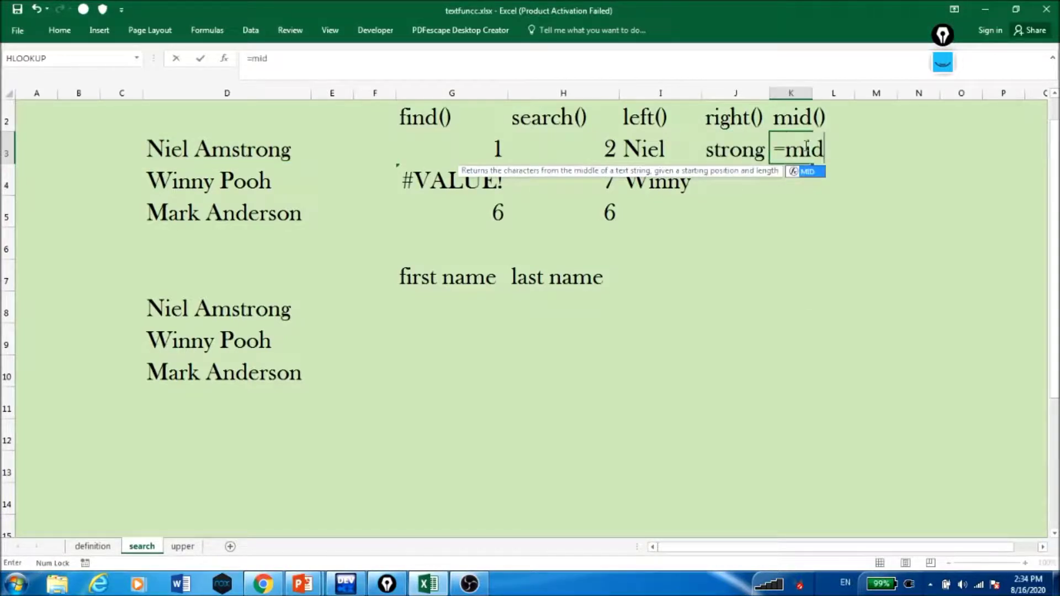
key("Tab")
left_click(226, 148)
type(",1")
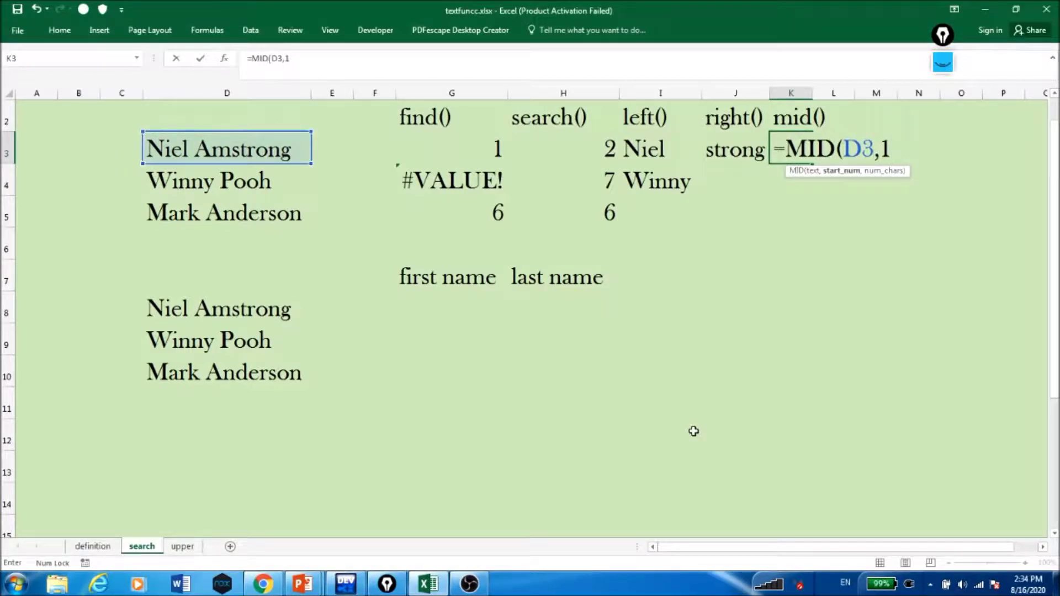
type(",4")
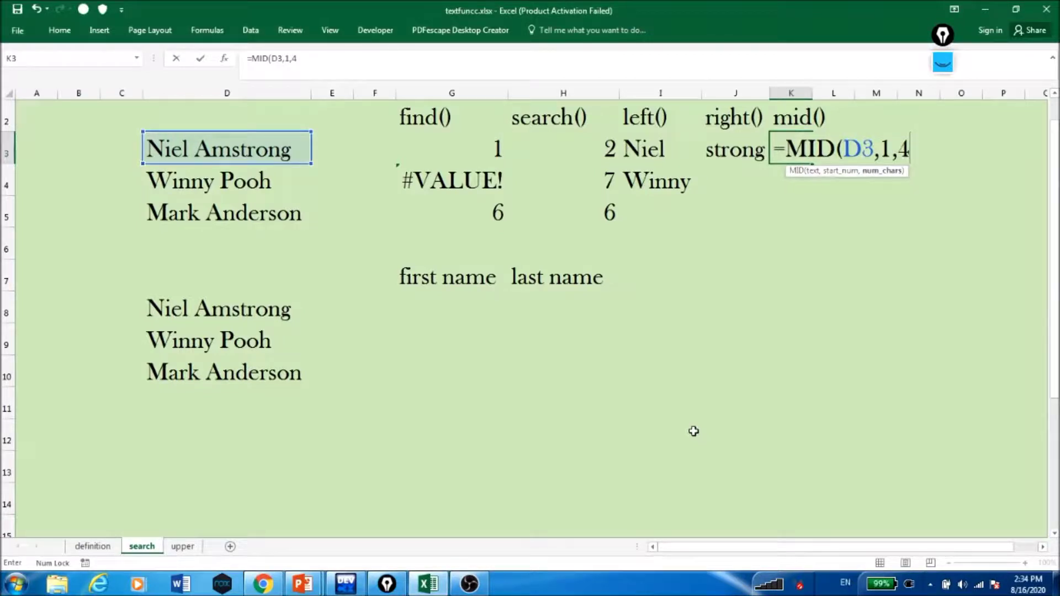
type(")")
key("Return")
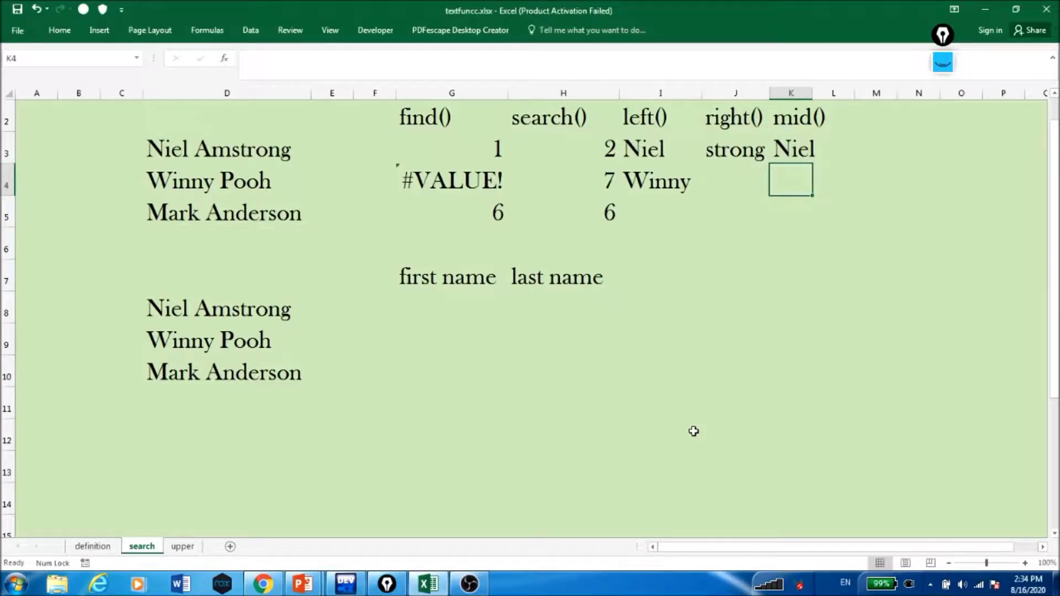
- Enter a MID formula in K4 that extracts the last name from D4, marking the first name and the following space with the pen
type("=MID(")
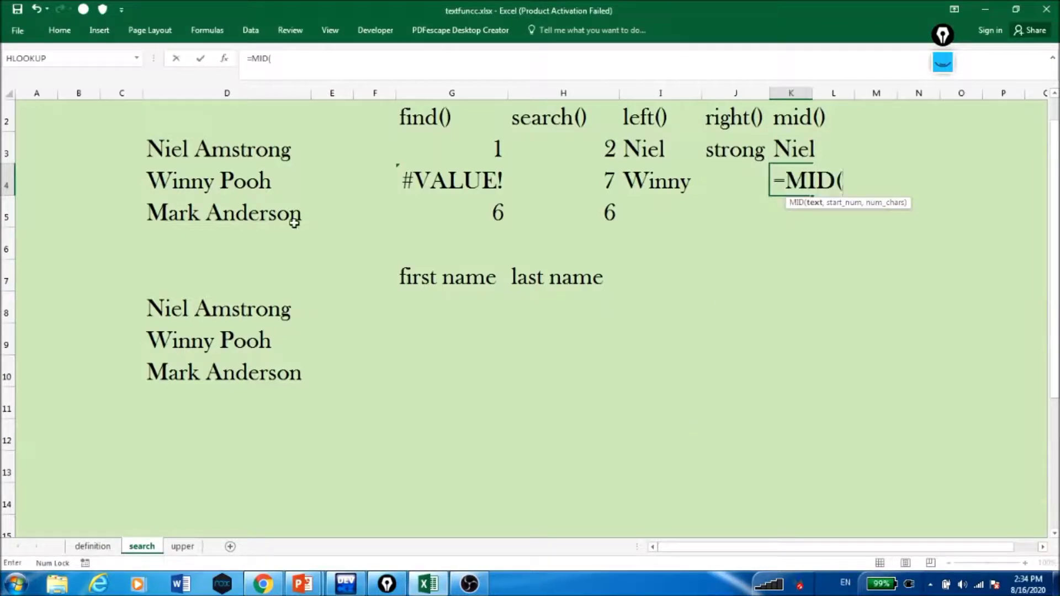
left_click(236, 186)
type(",")
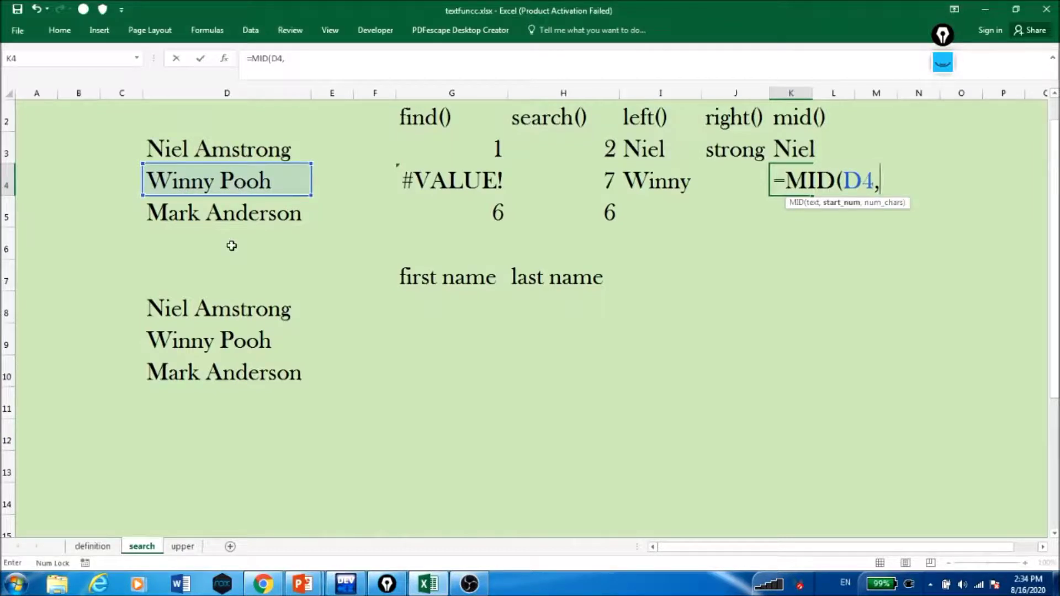
key("ctrl+shift+1")
left_click_drag(156, 193, 215, 191)
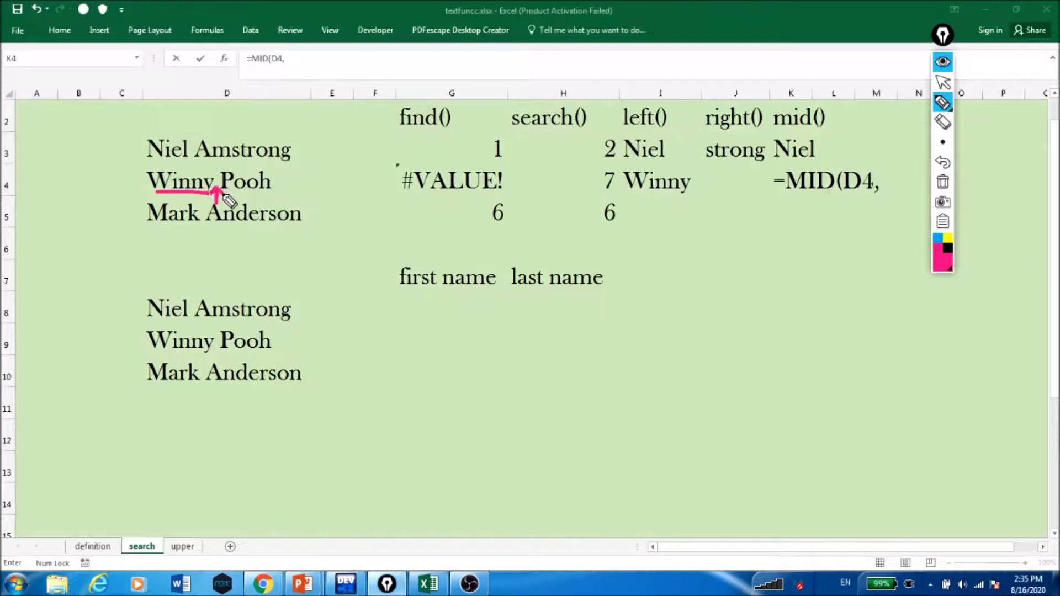
left_click_drag(215, 203, 215, 187)
mouse_move(223, 191)
left_mouse_down()
mouse_move(229, 205)
mouse_move(264, 167)
mouse_move(243, 162)
mouse_move(216, 179)
mouse_move(294, 200)
left_mouse_up()
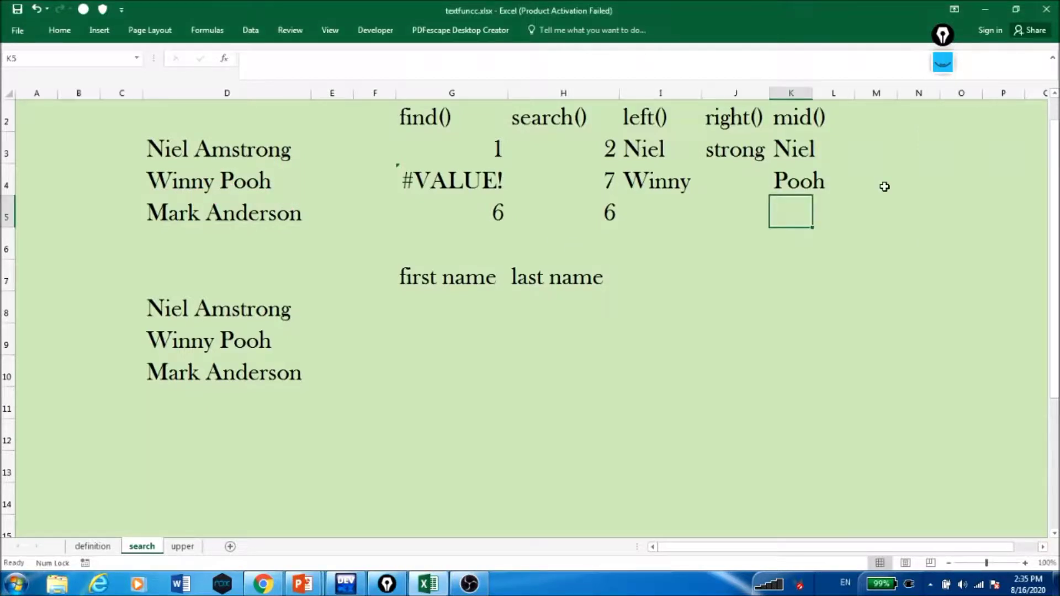
- Begin a LEFT formula in G8, the first cell under the first name heading
key("Left")
key("Left")
key("Left")
key("Left")
key("Down")
key("Down")
key("Down")
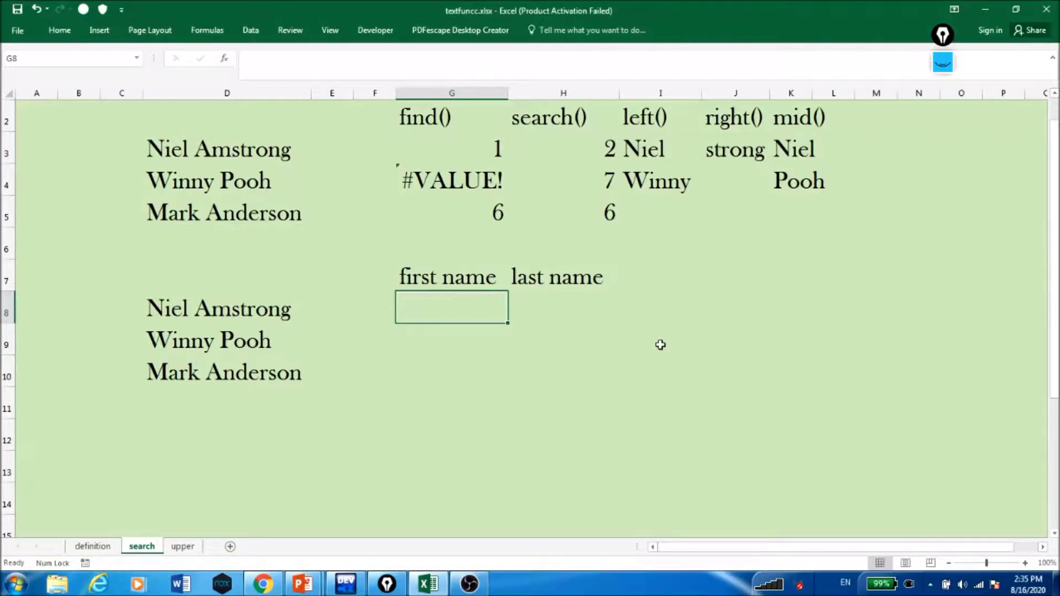
type("=LEFT(")
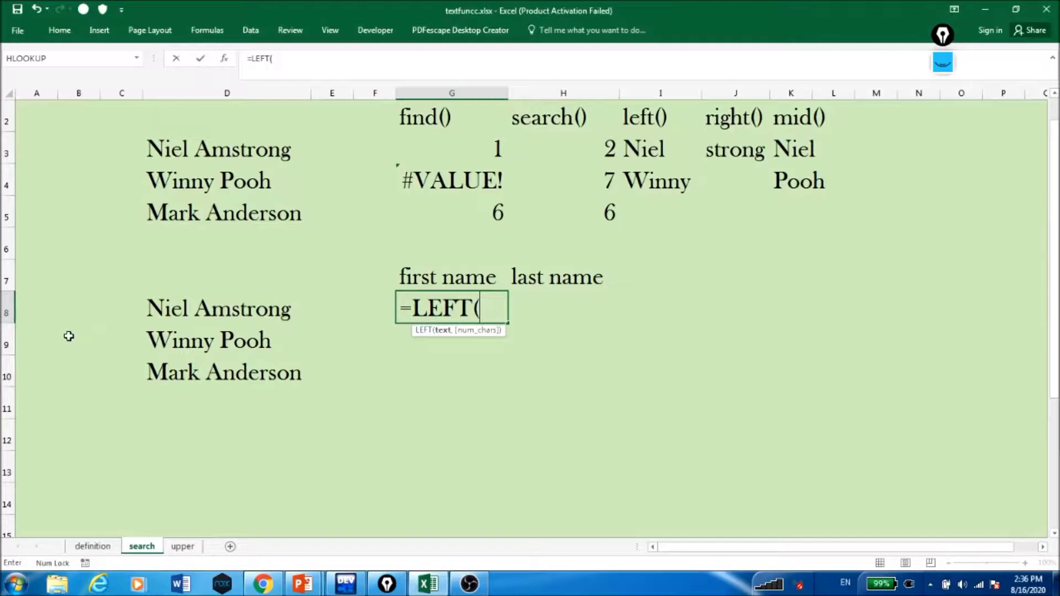
- Underline the first name in D8 and draw a vertical line at the space after it, then leave the pen
left_click(942, 65)
left_click(942, 102)
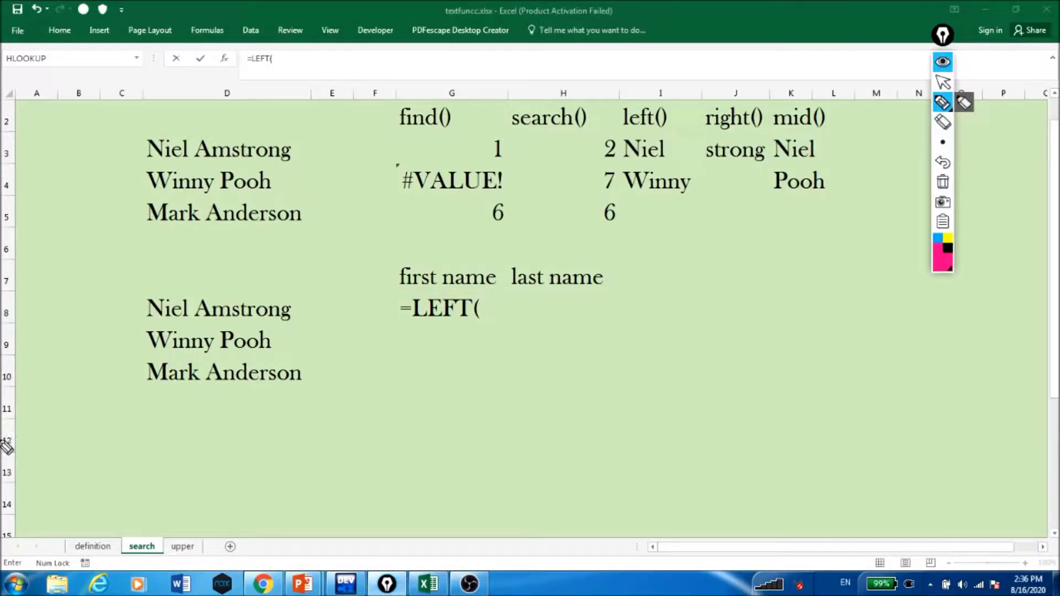
mouse_move(90, 326)
left_mouse_down()
mouse_move(189, 322)
mouse_move(194, 278)
left_mouse_up()
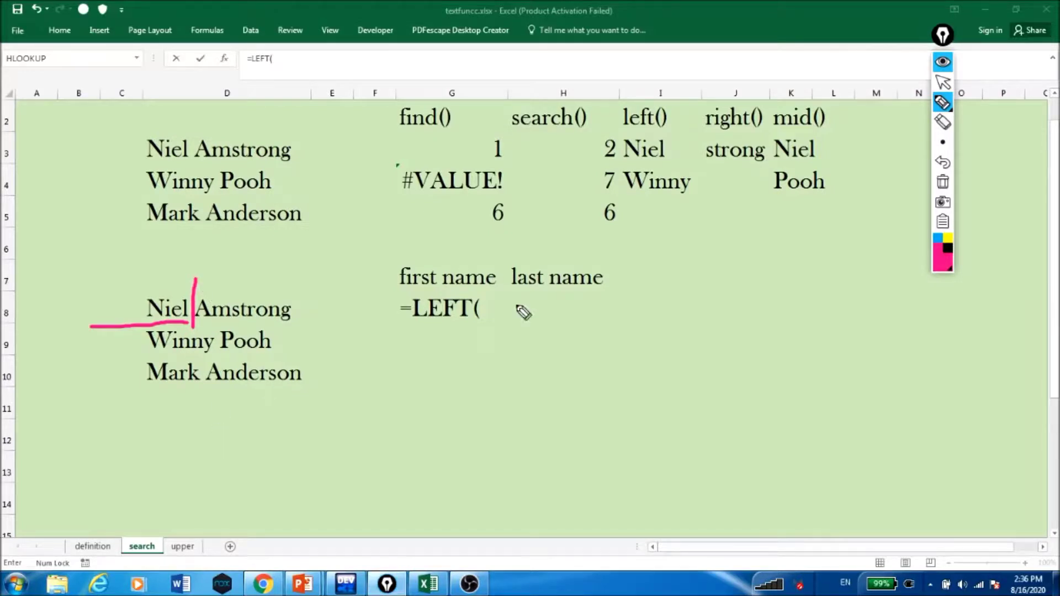
key("Escape")
- Complete the LEFT formula in G8 as =LEFT(D8,4) to extract the first four characters of D8
left_click(225, 315)
type(",")
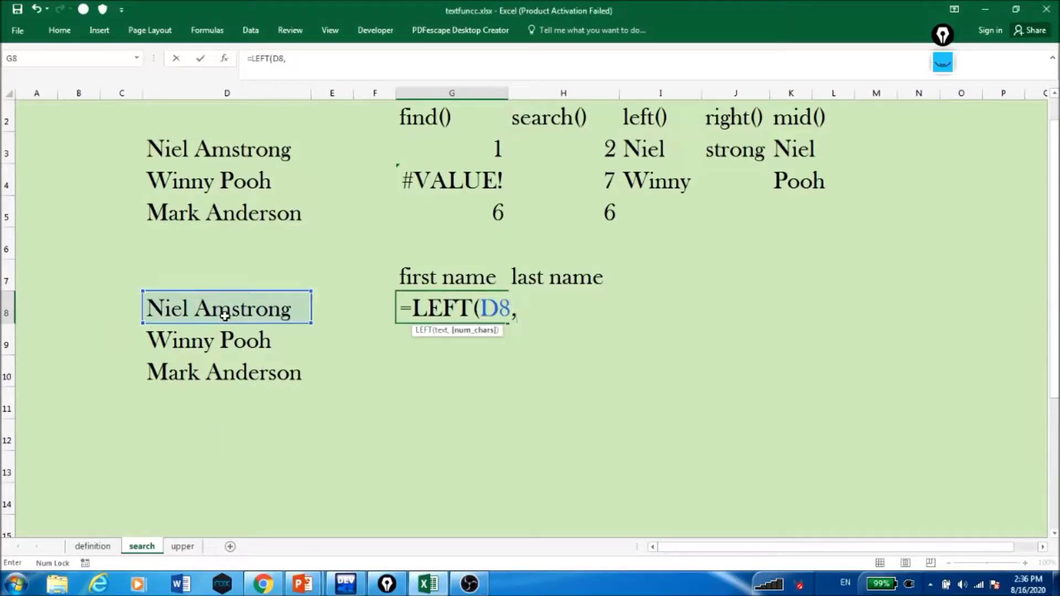
type("4)")
key("Return")
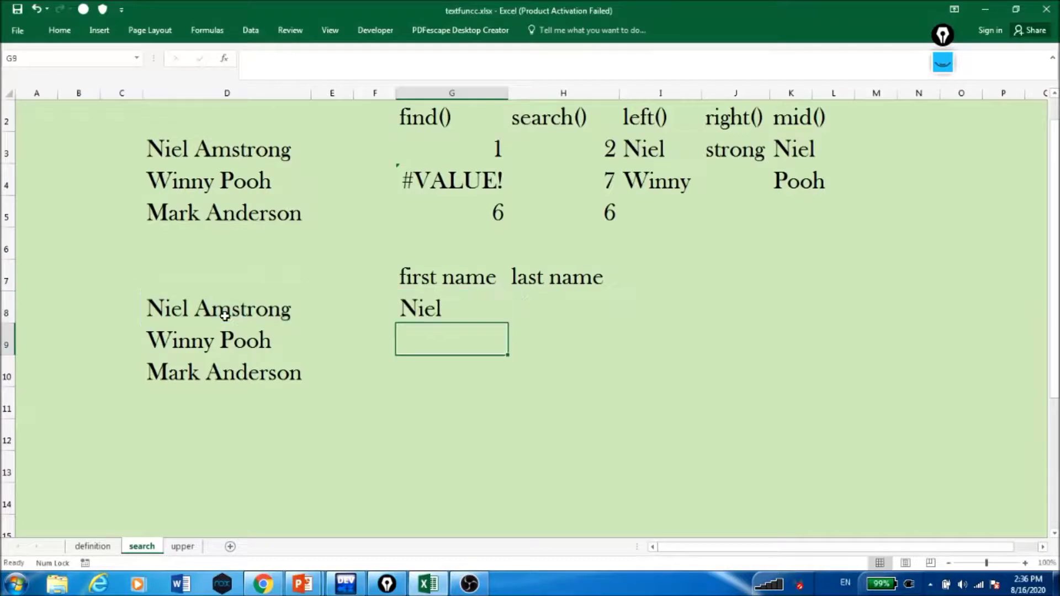
- Try filling the G8 formula down through G10, then undo the fill
left_click(493, 300)
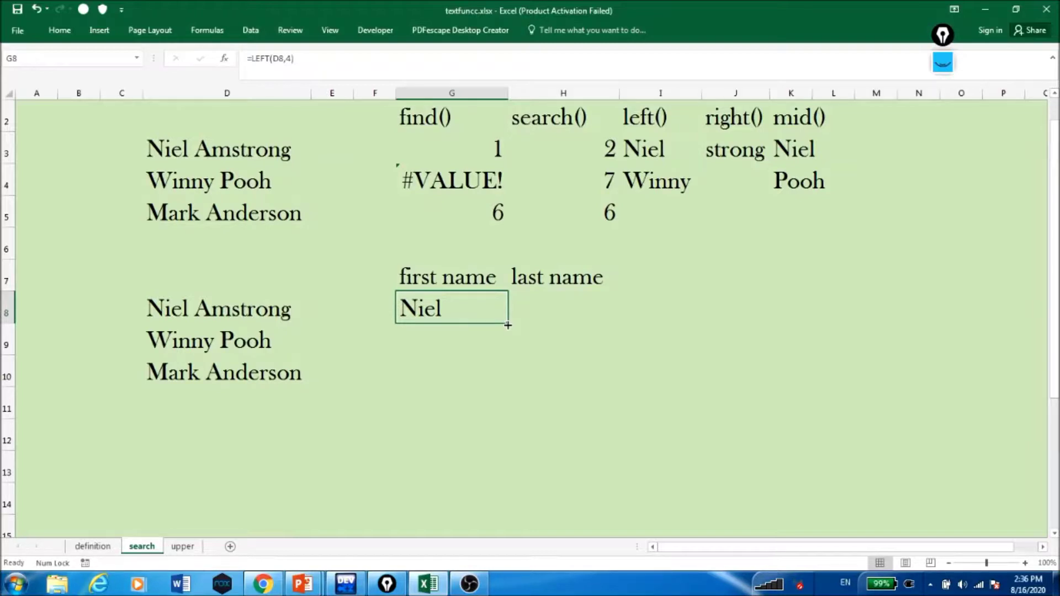
left_click_drag(508, 326, 509, 377)
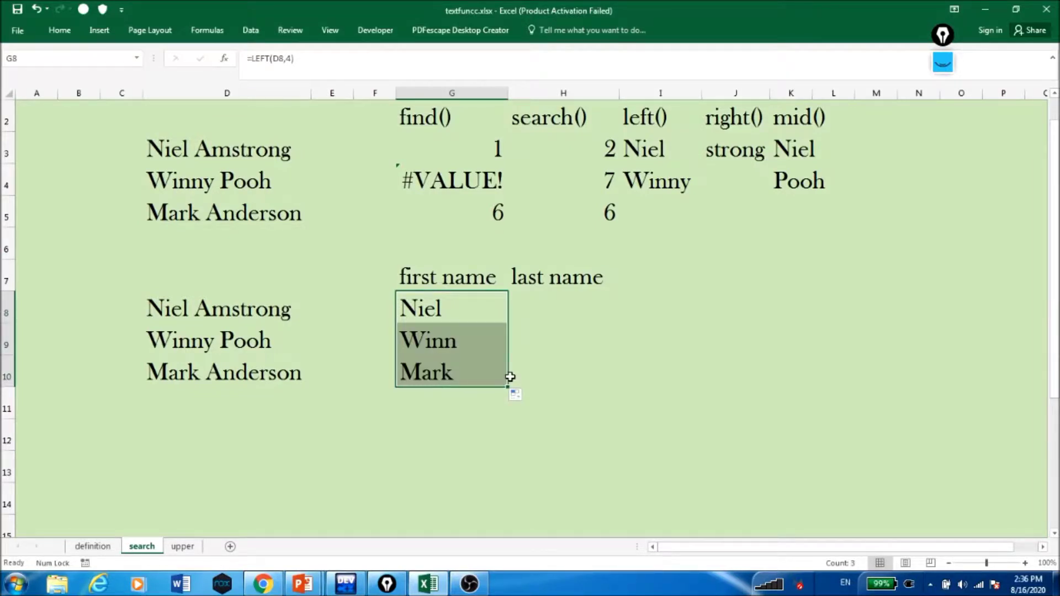
key("ctrl+z")
- Enter =LEN(D8) in C8 and fill it down through C10 to count each full name's characters
left_click(105, 304)
type("=len")
key("Tab")
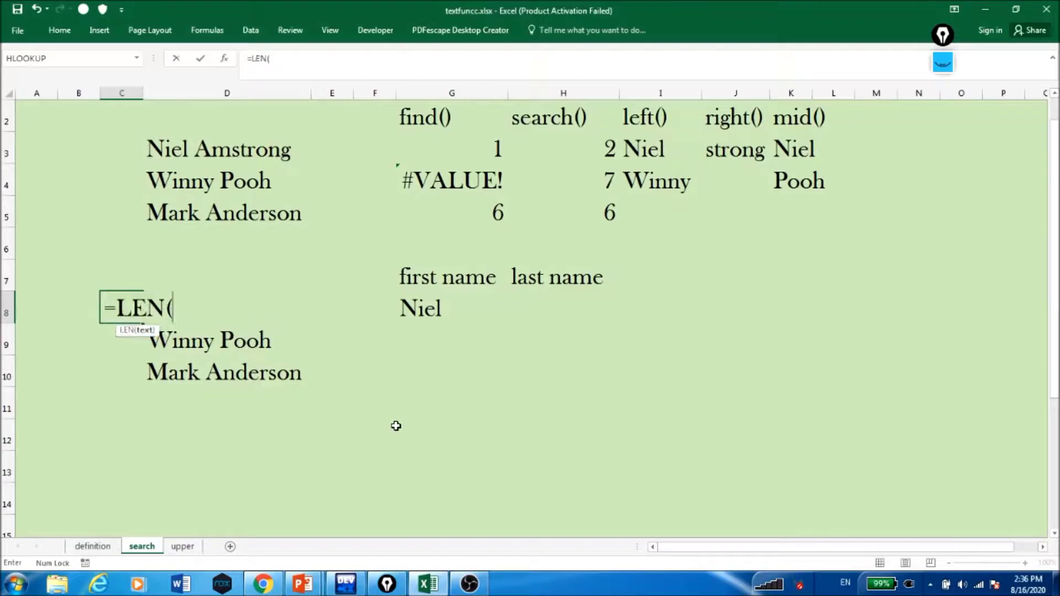
left_click(250, 308)
type(")")
key("Return")
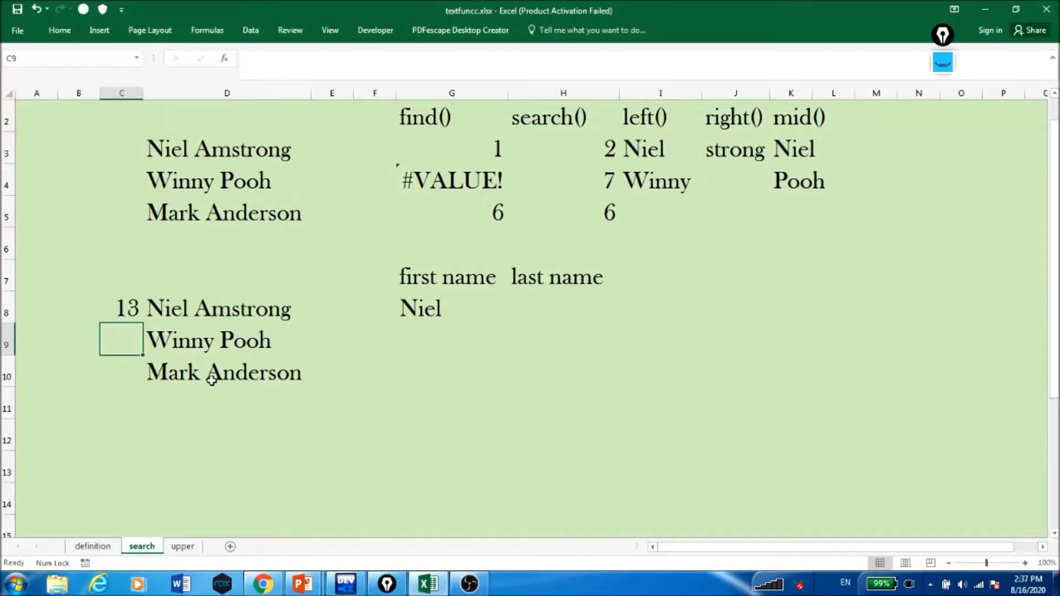
left_click(124, 308)
left_click_drag(143, 323, 144, 387)
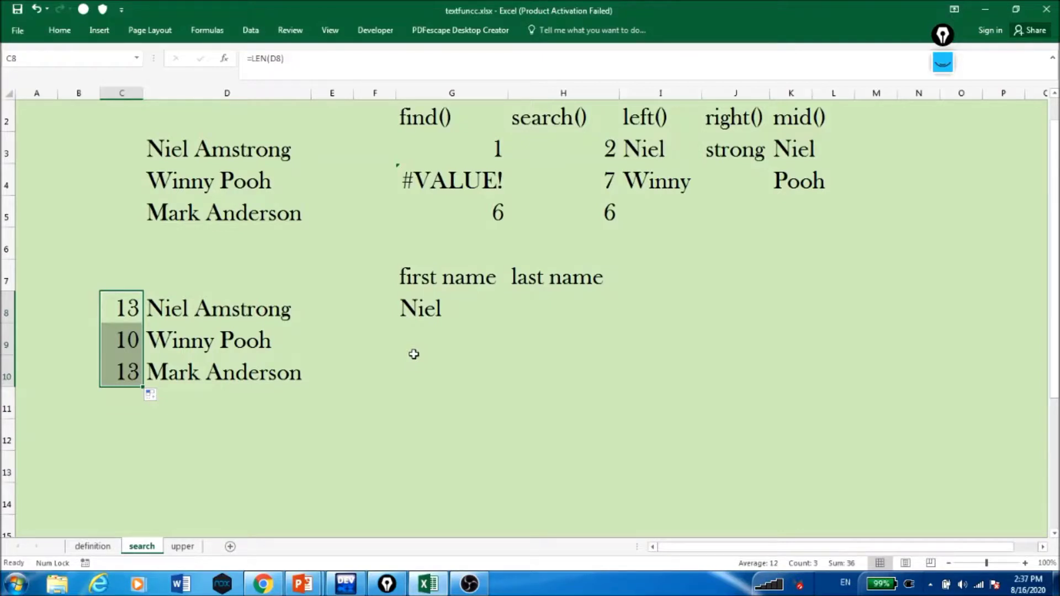
- Change the G8 formula to =LEFT(D8,SEARCH(" ",D8)) and fill it down through G10
left_click(434, 310)
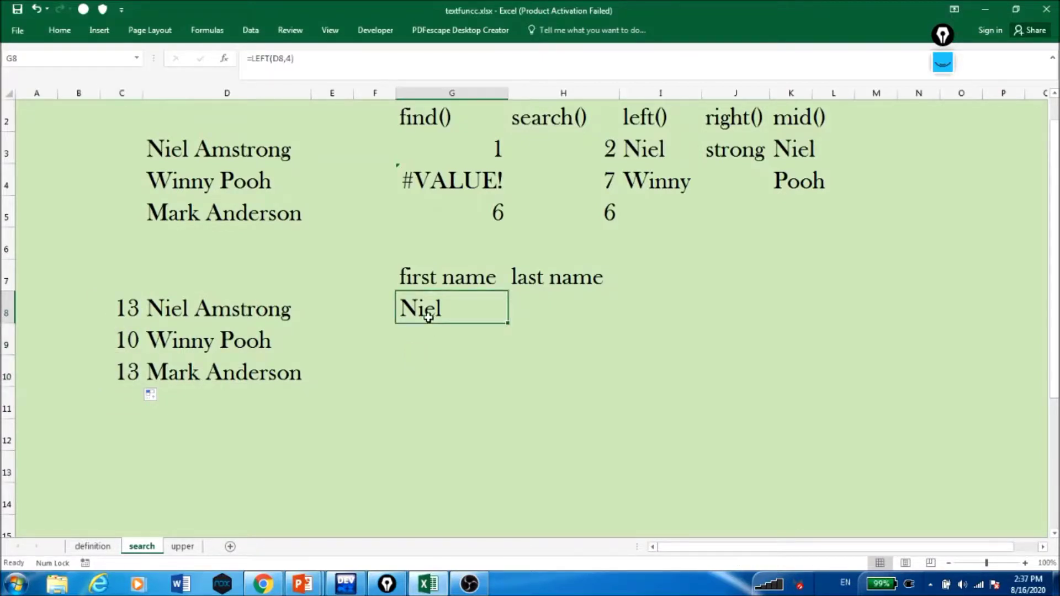
double_click(438, 313)
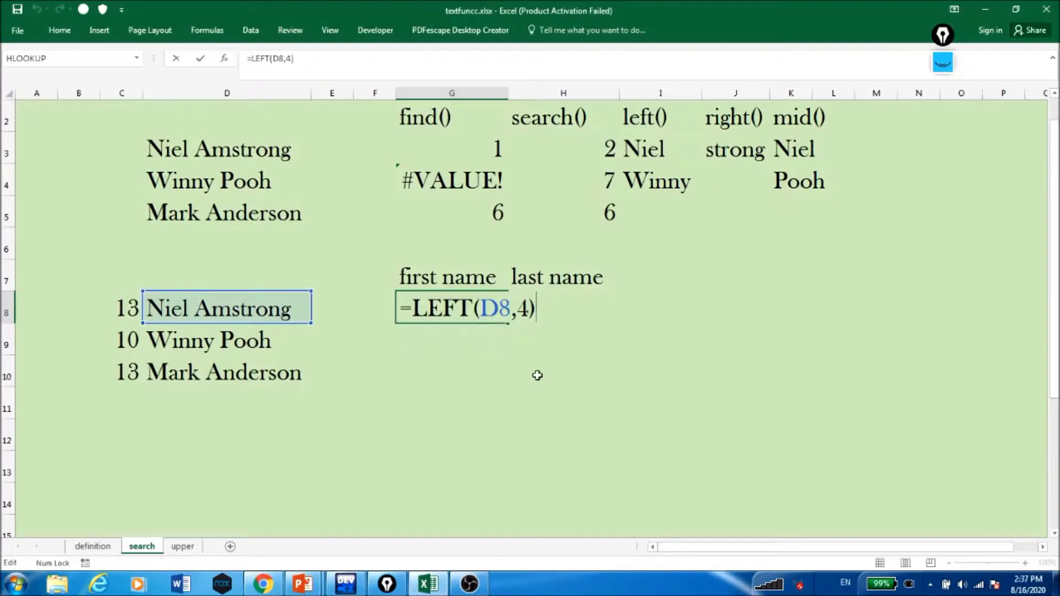
key("BackSpace")
key("BackSpace")
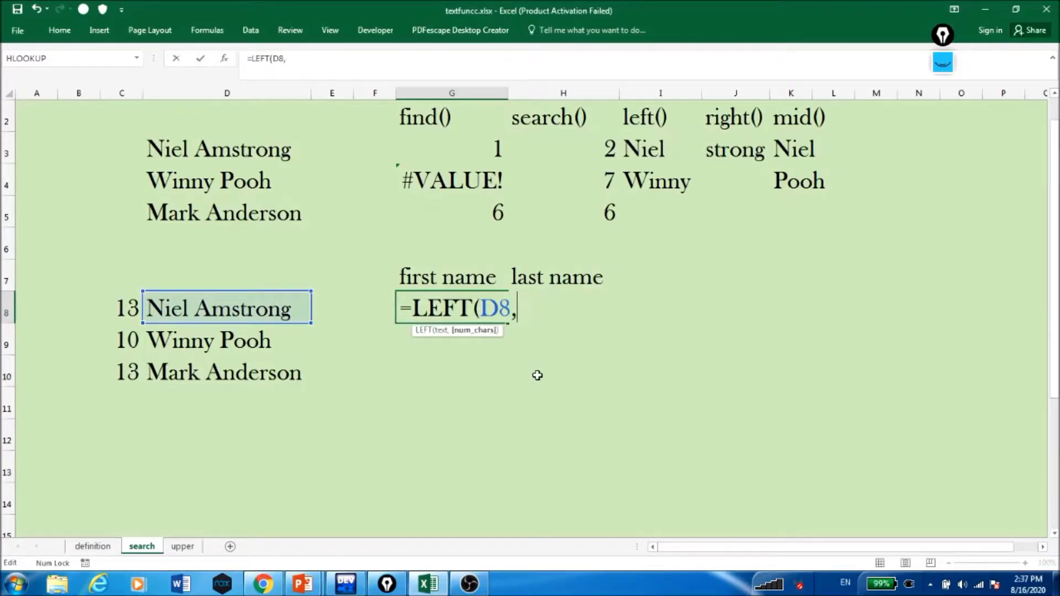
type("search(")
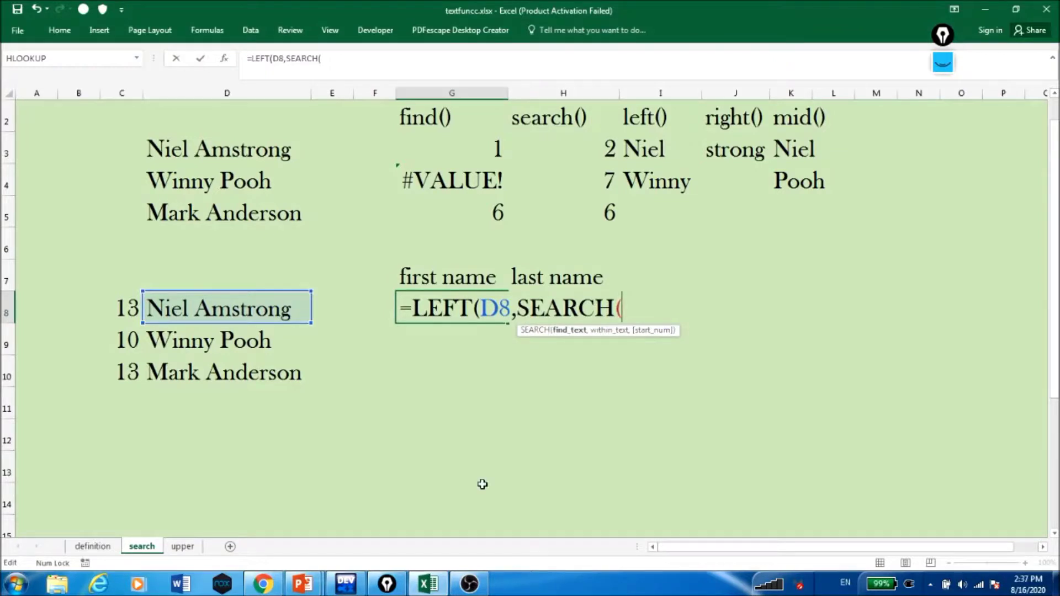
type("\" \",")
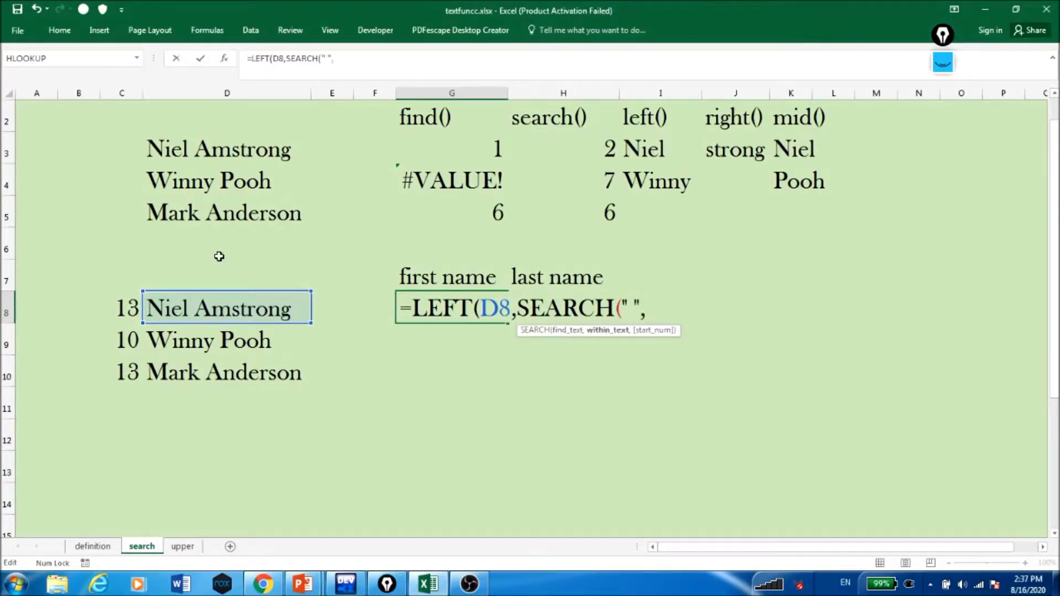
left_click(209, 298)
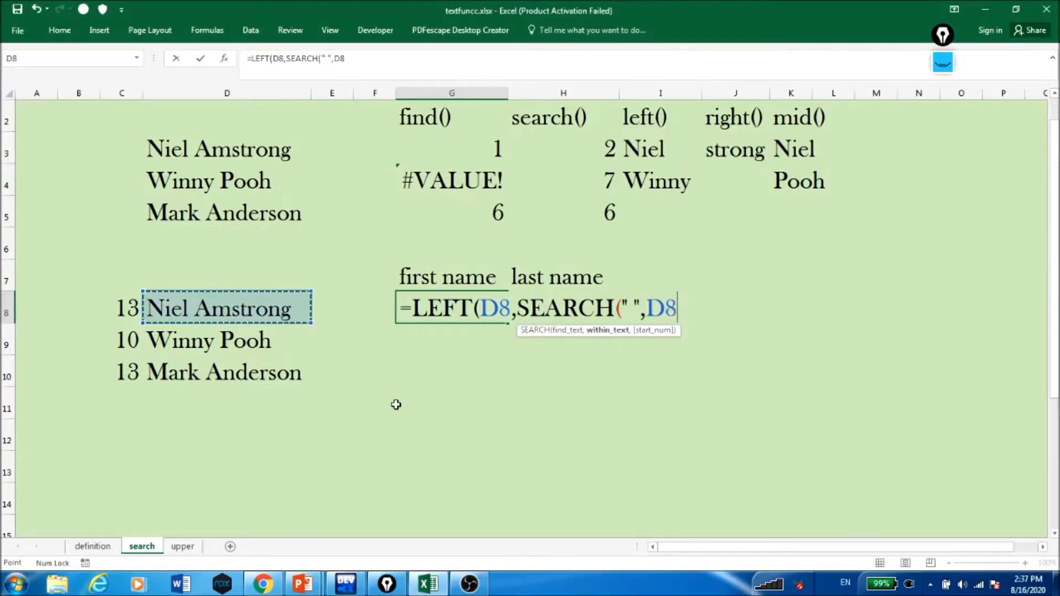
type(")")
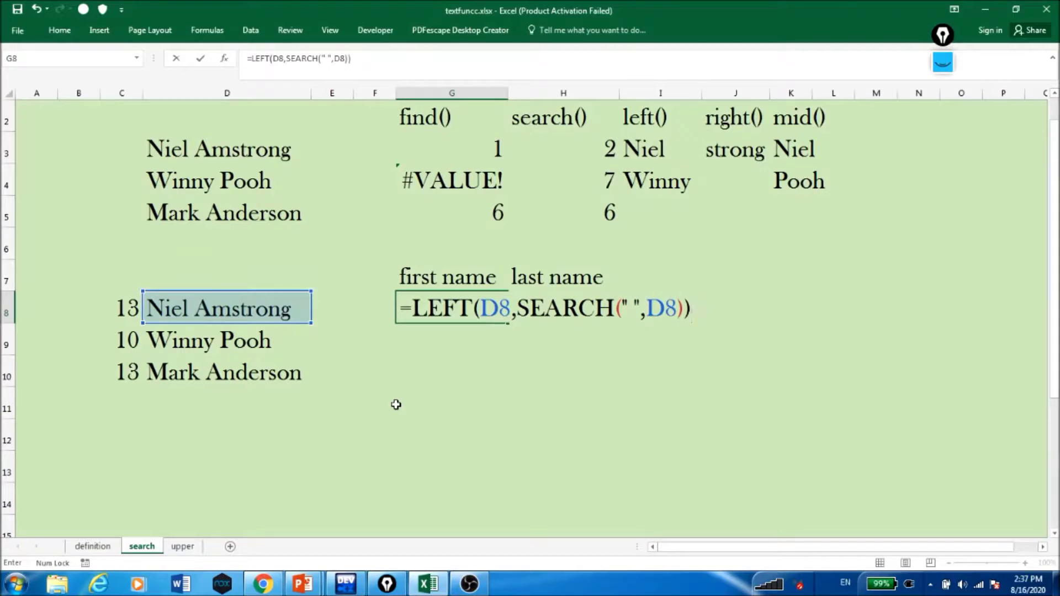
key("Return")
key("Up")
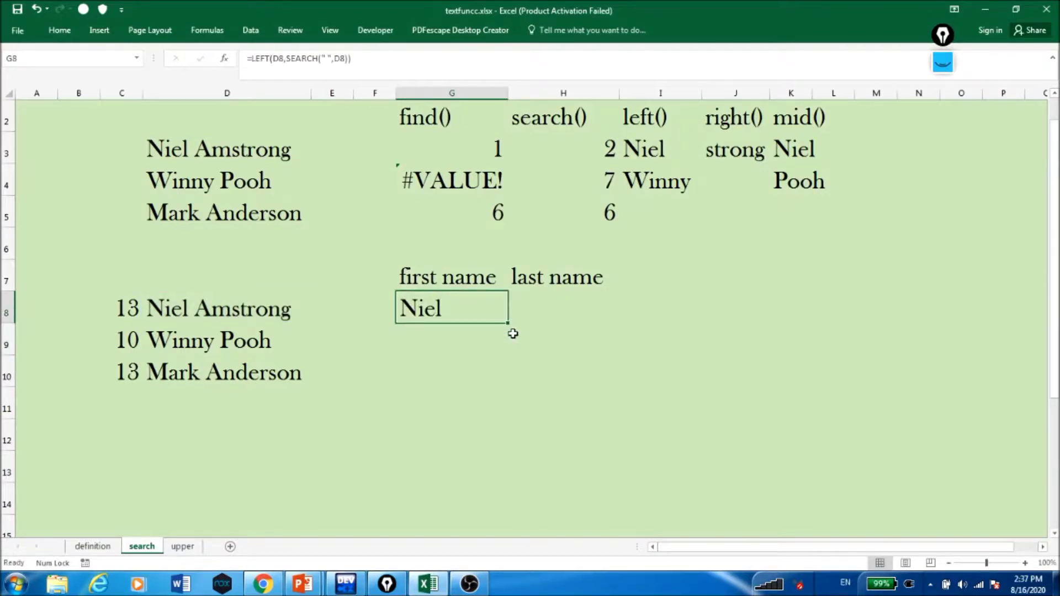
left_click_drag(507, 324, 506, 381)
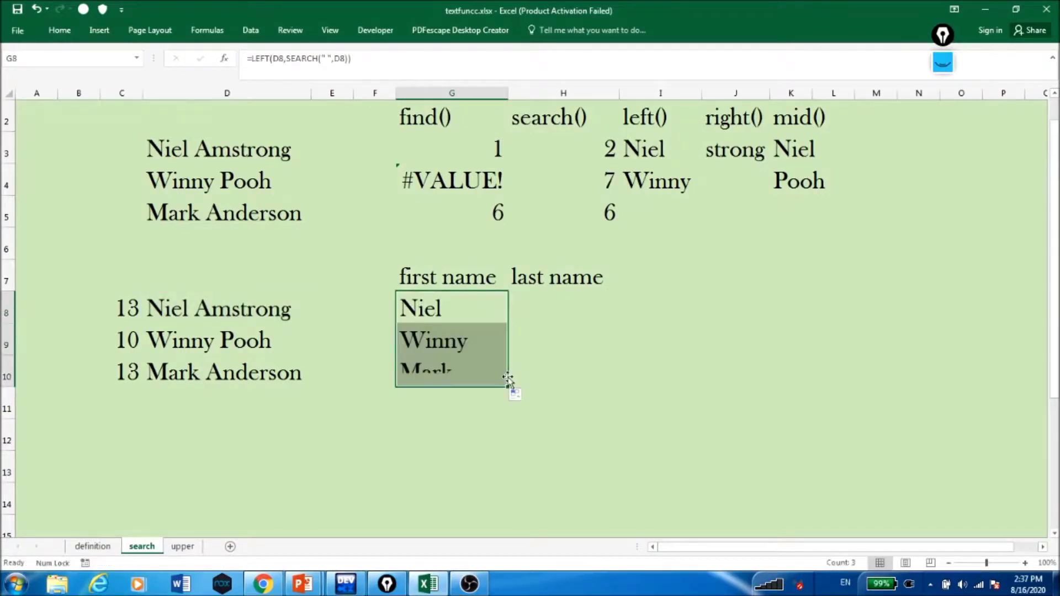
- Build the last name formula in H8 as =RIGHT(D8,LEN(D8)-SEARCH(" ",D8, leaving it open for editing
key("Right")
type("=right")
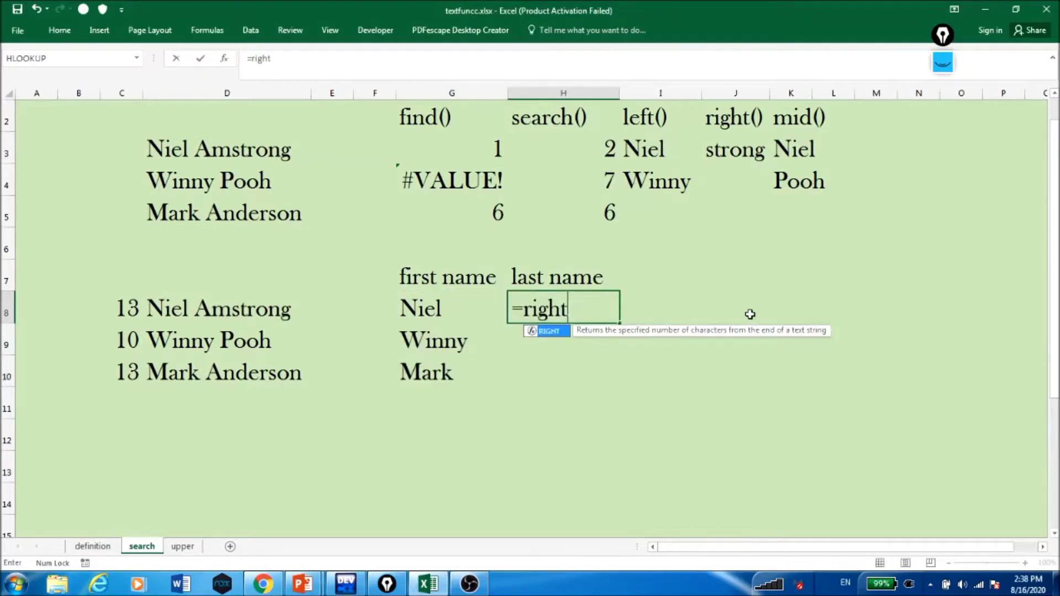
key("Tab")
left_click(227, 308)
type(",")
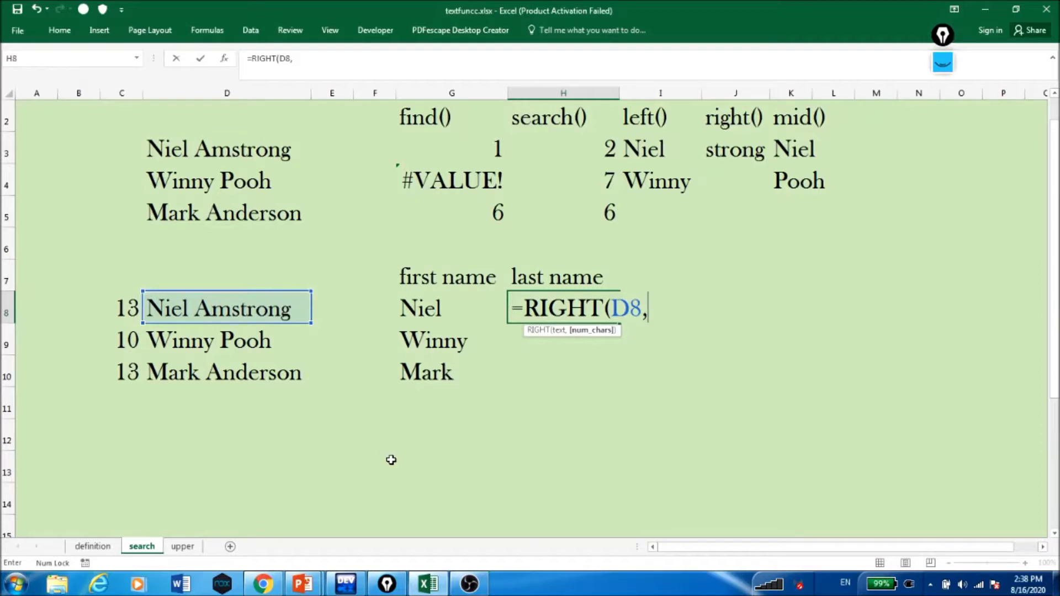
type("len(")
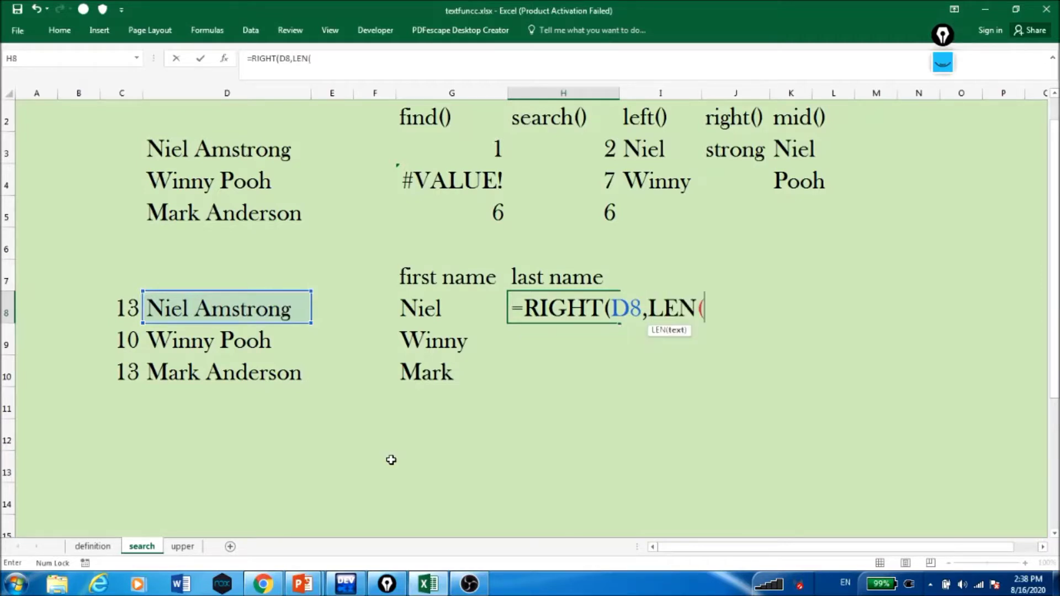
left_click(202, 301)
type(")-sea")
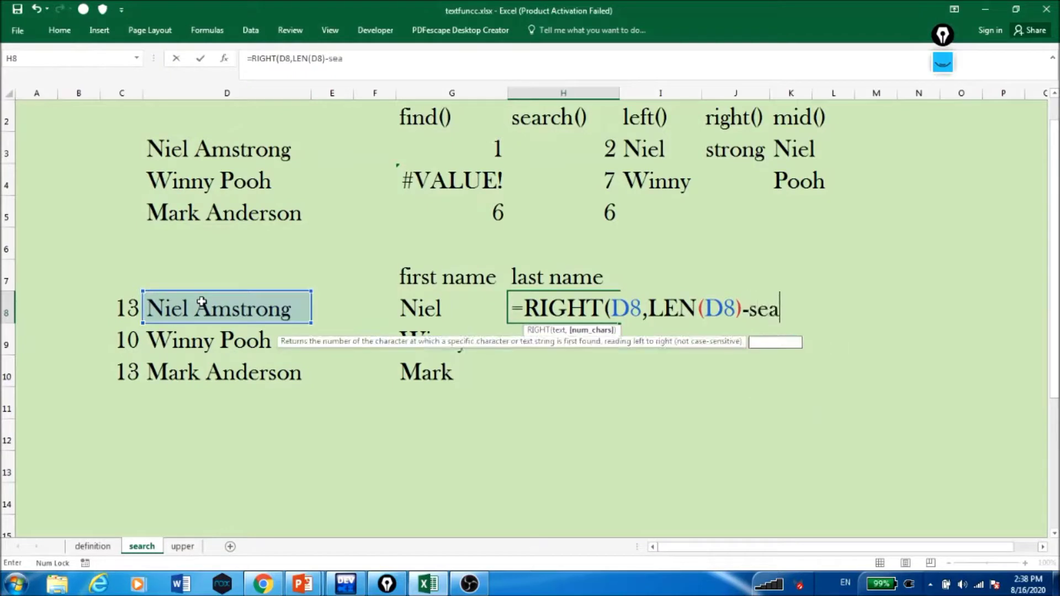
key("Tab")
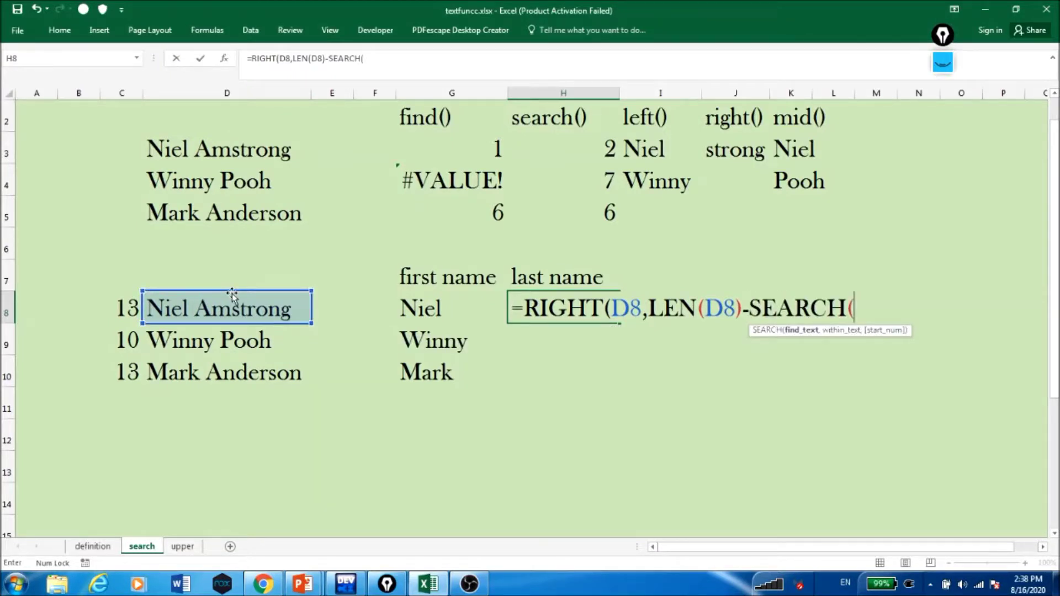
type("\" \",")
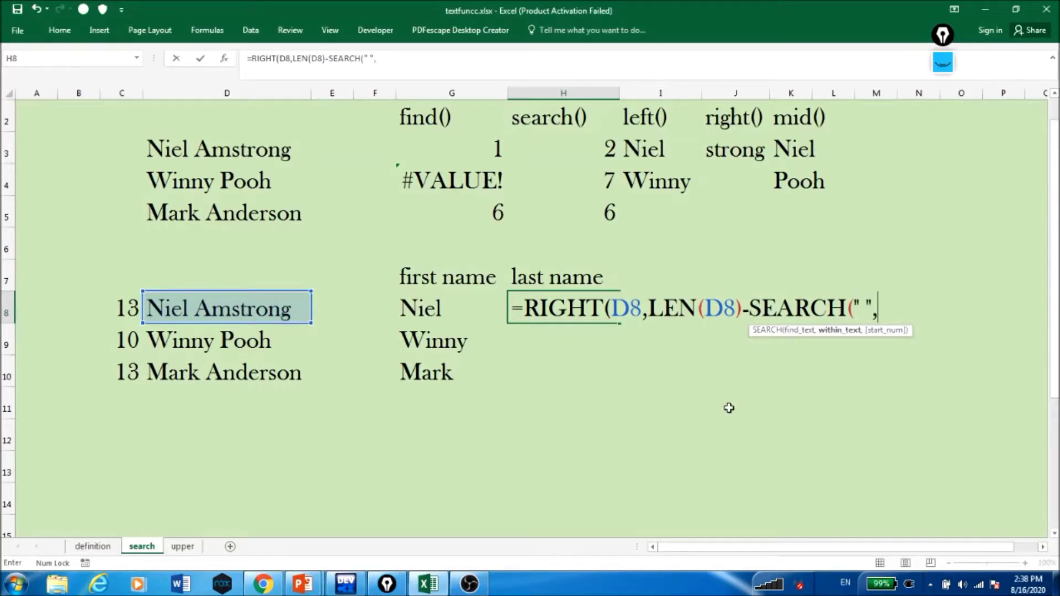
key("Left")
key("Left")
key("Left")
key("Left")
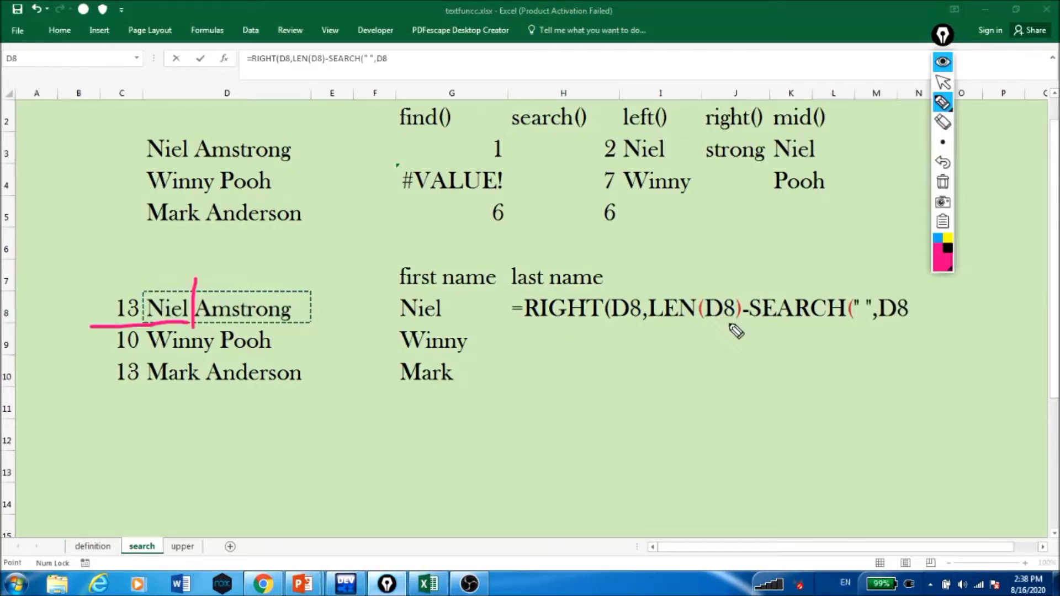
- With the pen, underline LEN(D8) and the space argument, write 5 below the space in D8 and 13-5 above the formula, then hide the annotations
left_click_drag(660, 322, 730, 324)
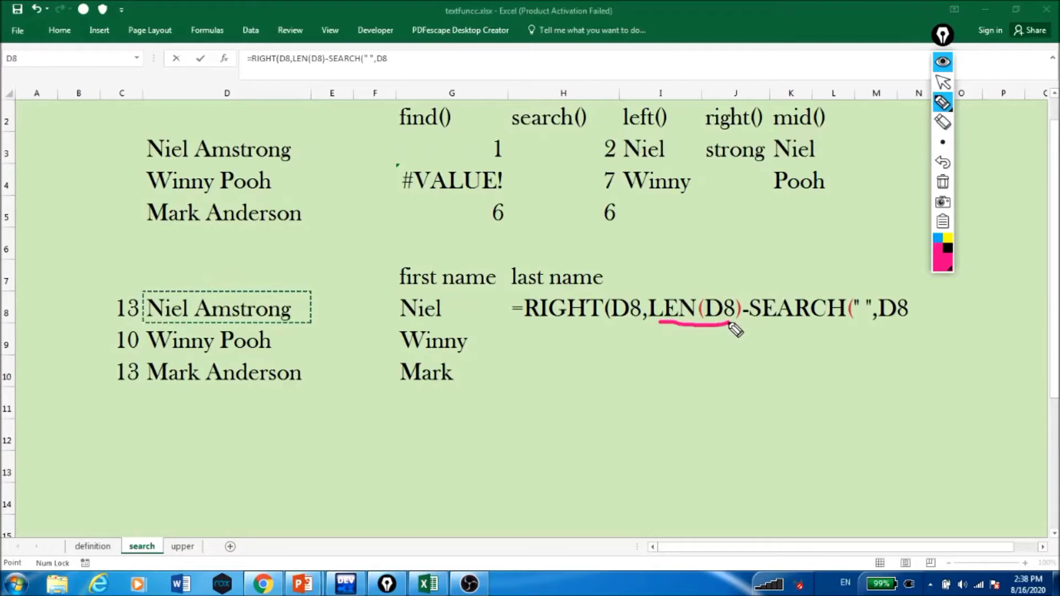
mouse_move(678, 274)
left_mouse_down()
mouse_move(679, 295)
mouse_move(718, 281)
left_mouse_up()
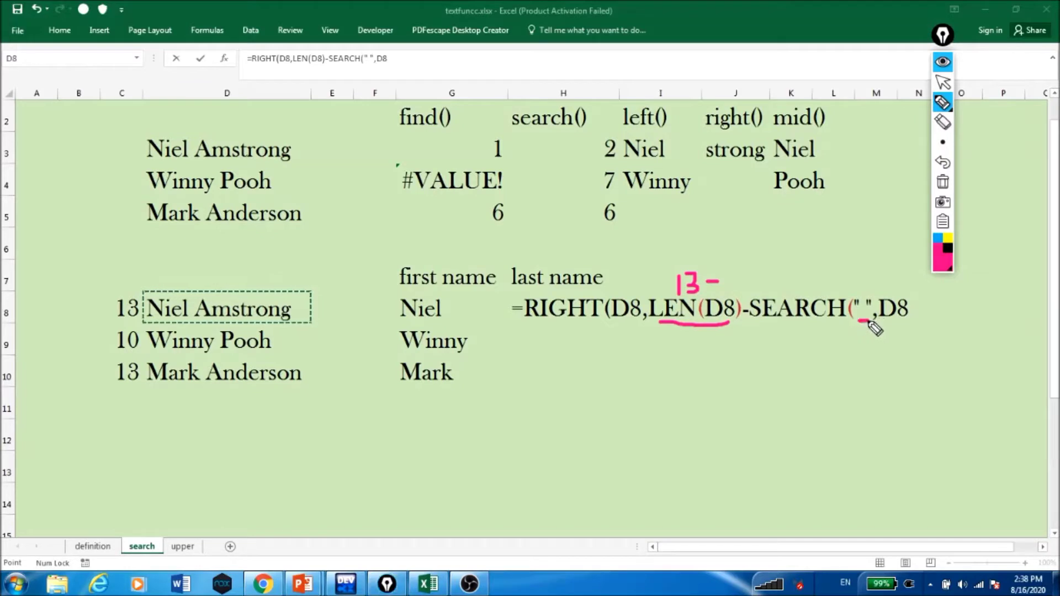
left_click_drag(856, 319, 867, 320)
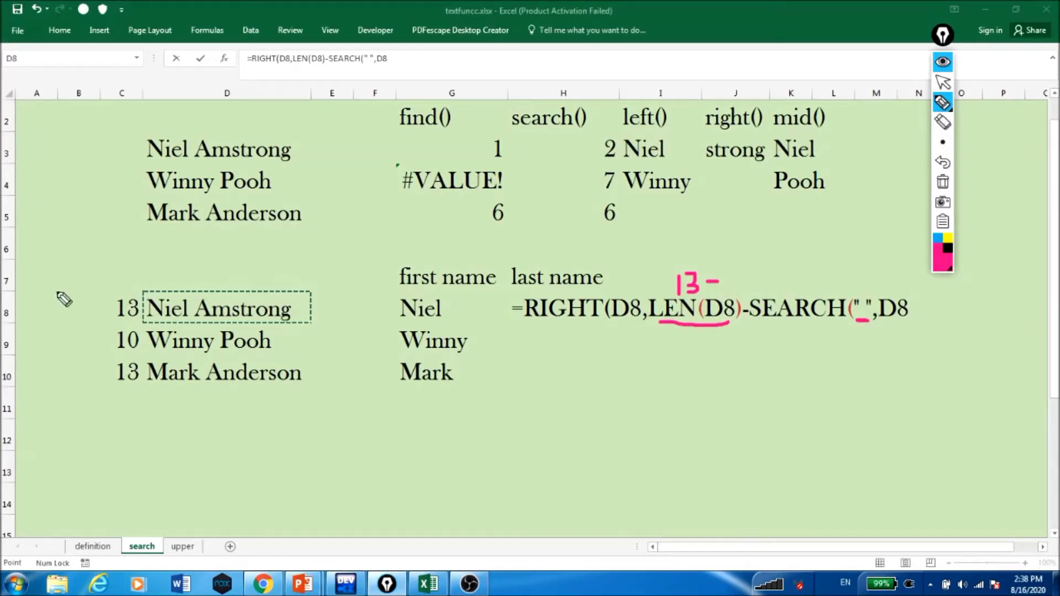
left_click_drag(193, 320, 191, 331)
left_click_drag(723, 273, 734, 286)
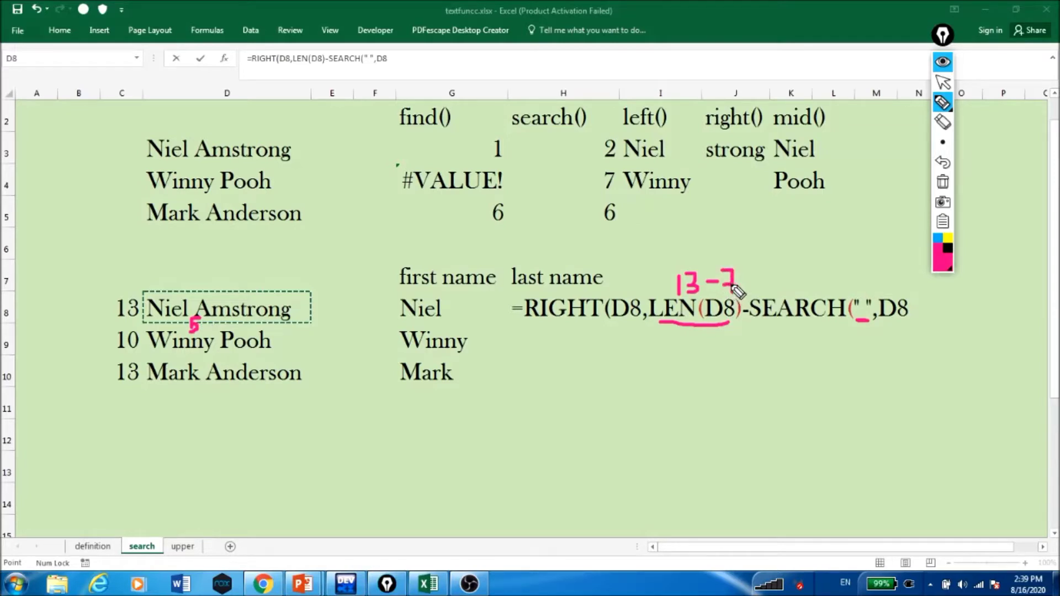
key("ctrl+z")
mouse_move(725, 272)
left_mouse_down()
mouse_move(724, 295)
mouse_move(739, 270)
left_mouse_up()
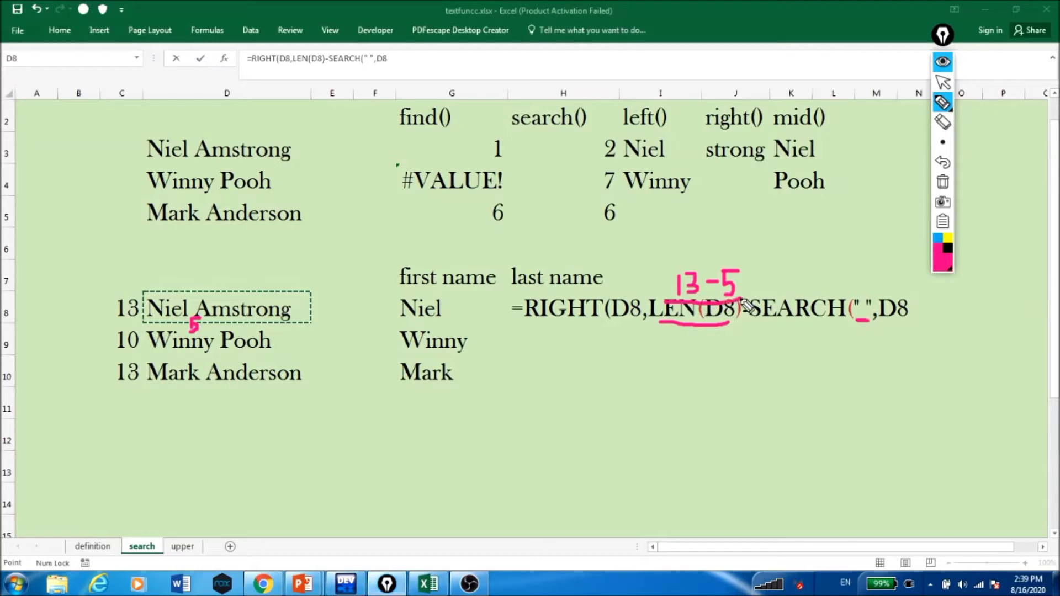
left_click(942, 61)
- Commit the RIGHT formula in H8 and fill it down through H10
key("Return")
left_click(607, 314)
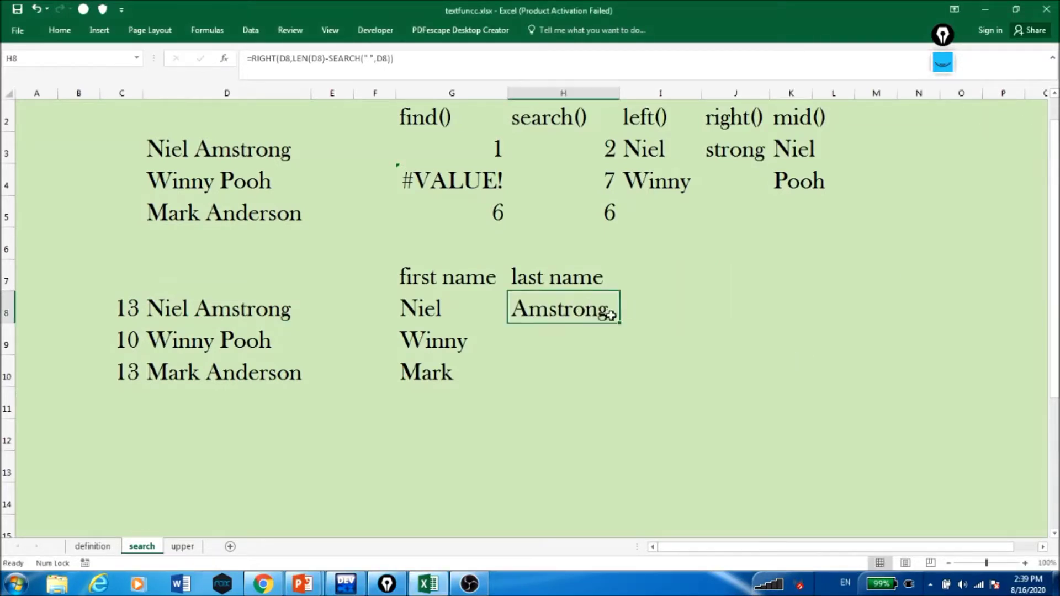
double_click(619, 323)
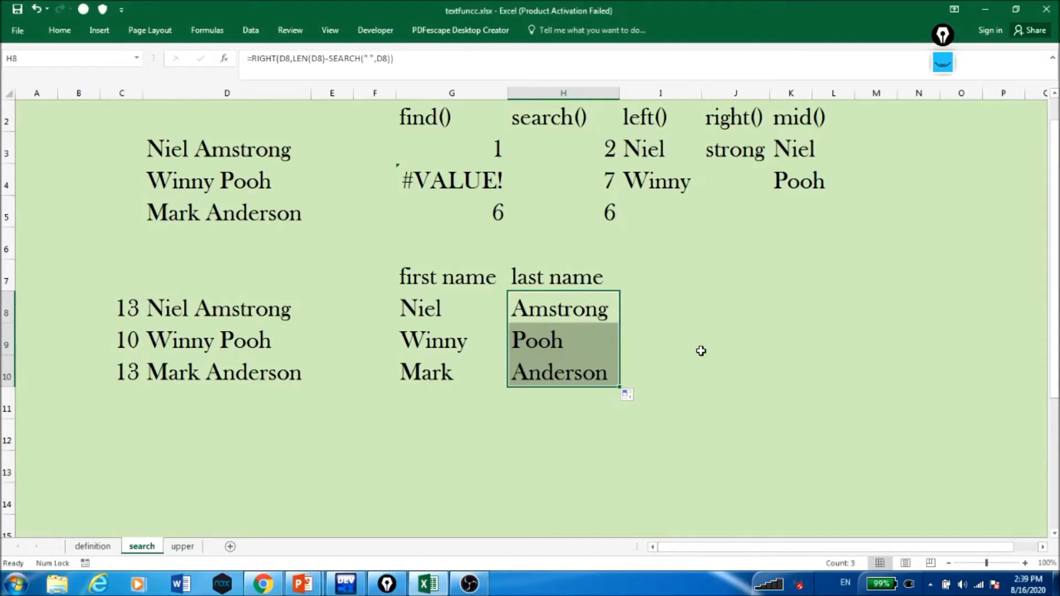
- On the upper sheet, enter =LOWER(B2) in D2 and autofit the width of column D
key("ctrl+Page_Down")
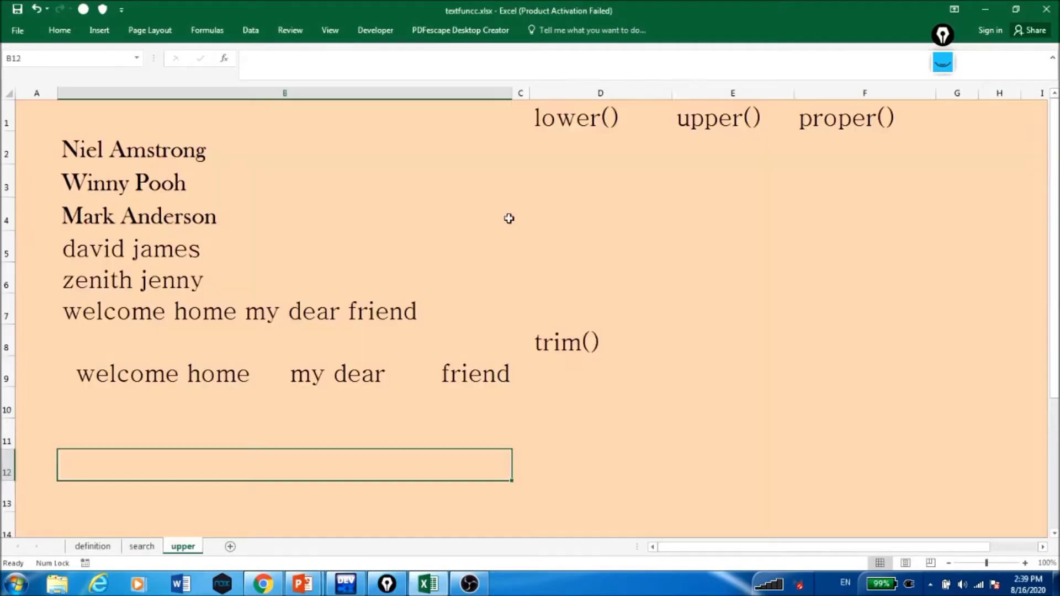
left_click(553, 156)
type("=lo")
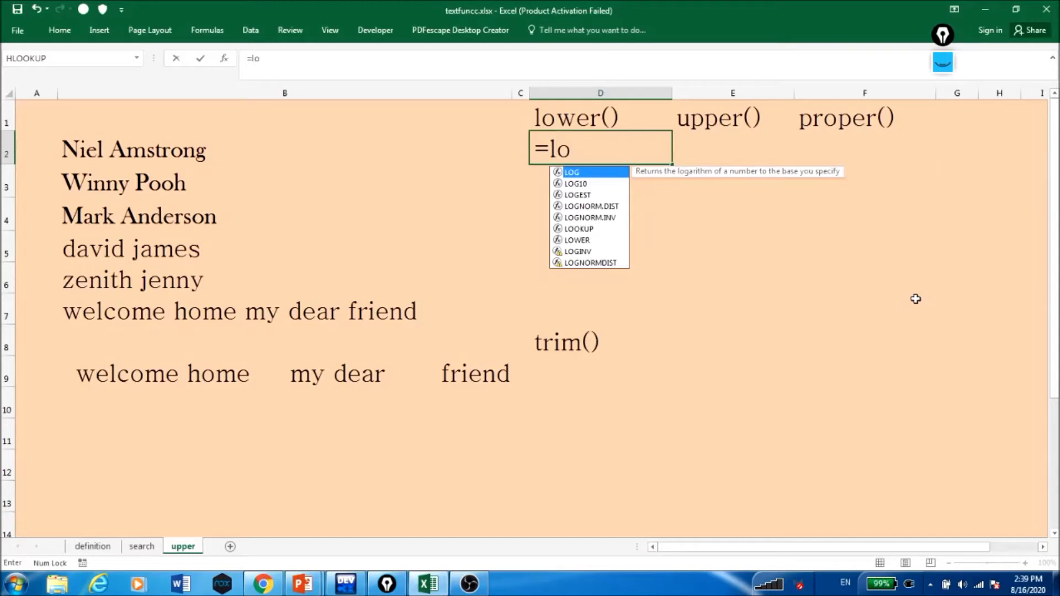
type("wer")
key("Tab")
left_click(116, 150)
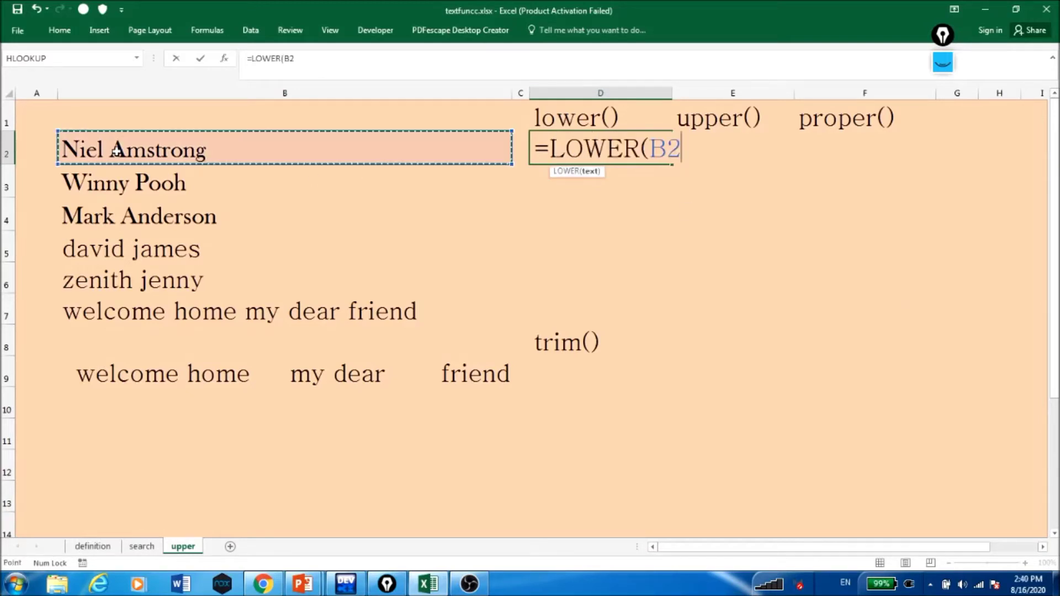
type(")")
key("Return")
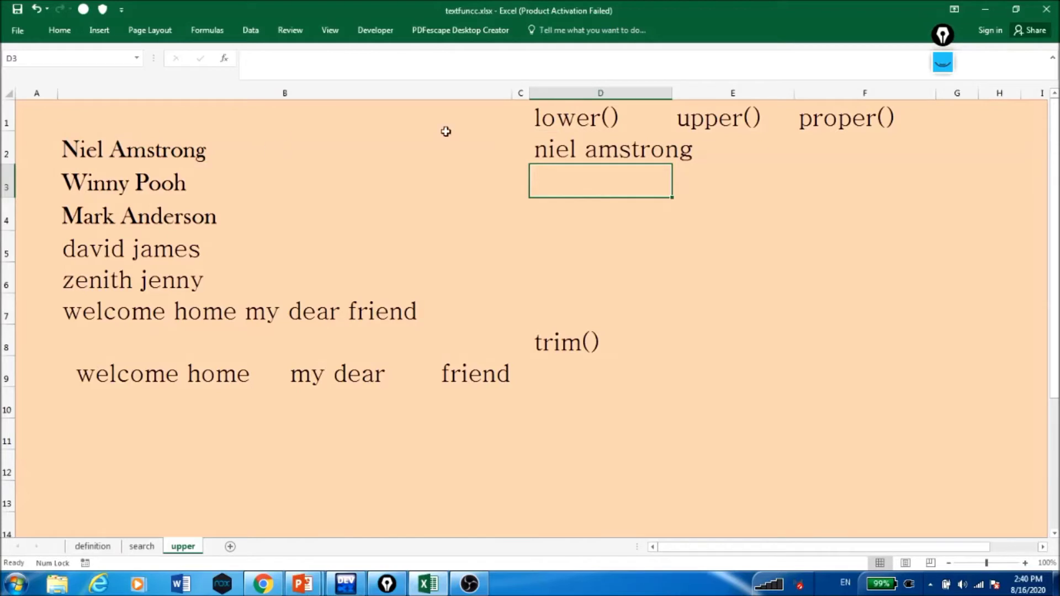
double_click(671, 87)
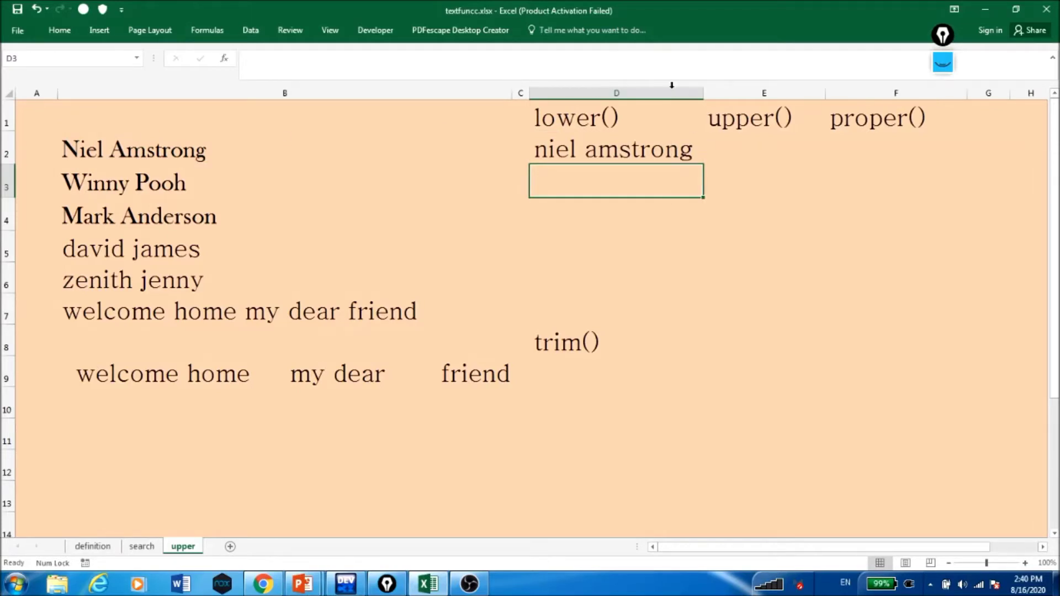
- Enter =UPPER(B4) in E3 to convert the third name to capitals
left_click(742, 182)
type("=UPPER(")
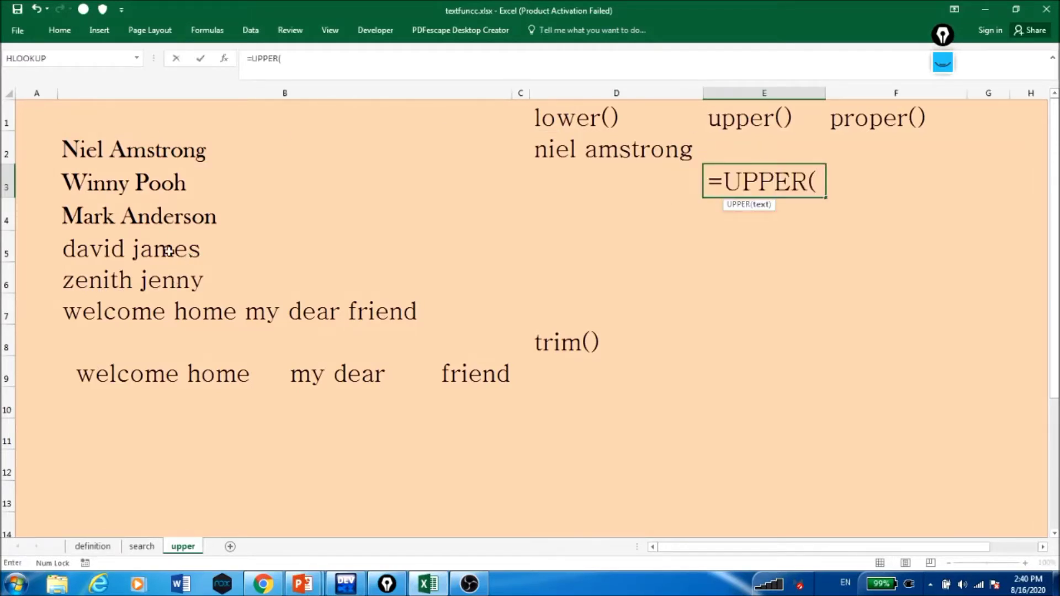
left_click(165, 218)
type(")")
key("Return")
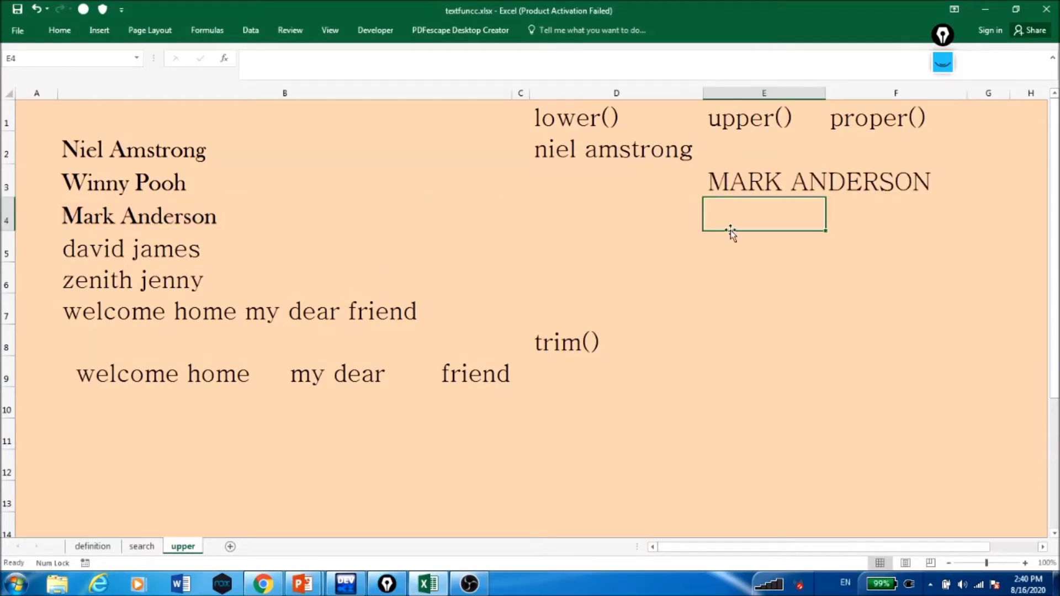
- Enter =PROPER(B5) in F4 to capitalize each word of the lowercase name
key("Right")
type("=PROPER(")
left_click(177, 254)
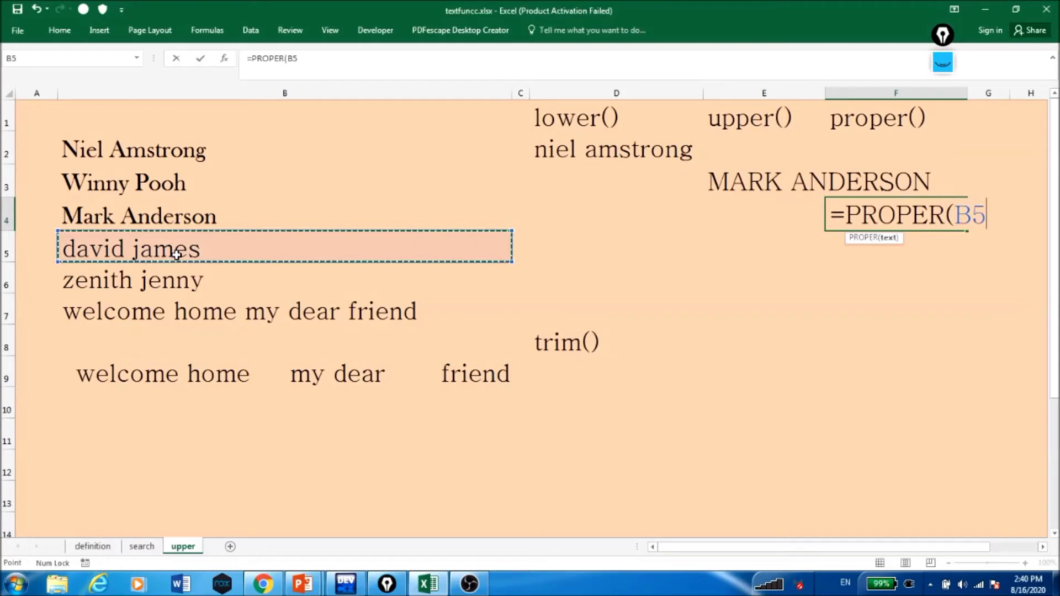
key("Return")
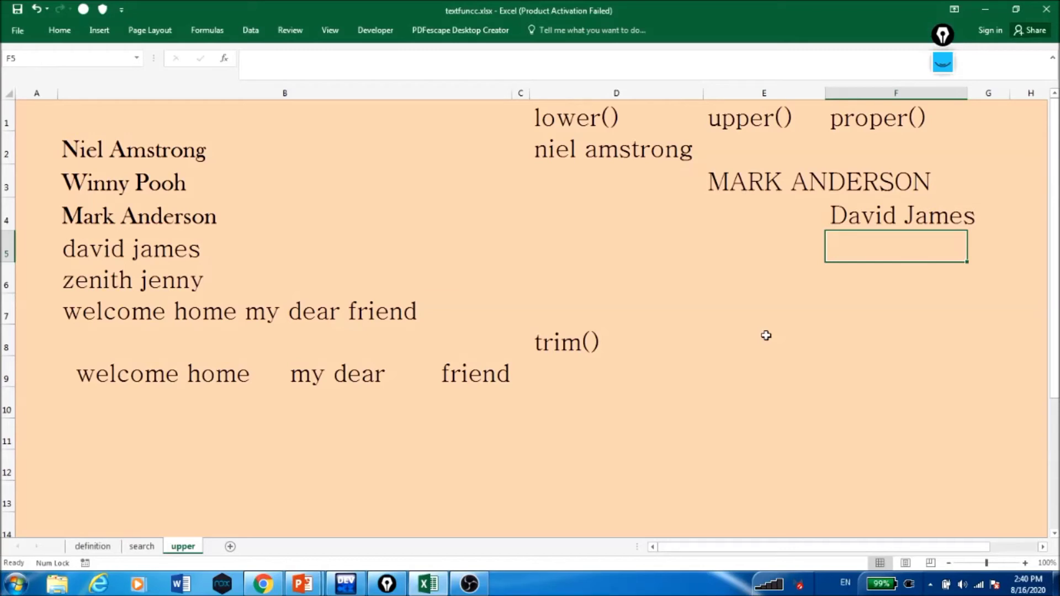
- Enter =PROPER(B7) in D7 to capitalize each word of the welcome sentence
key("Left")
key("Left")
key("Down")
key("Down")
type("=proper")
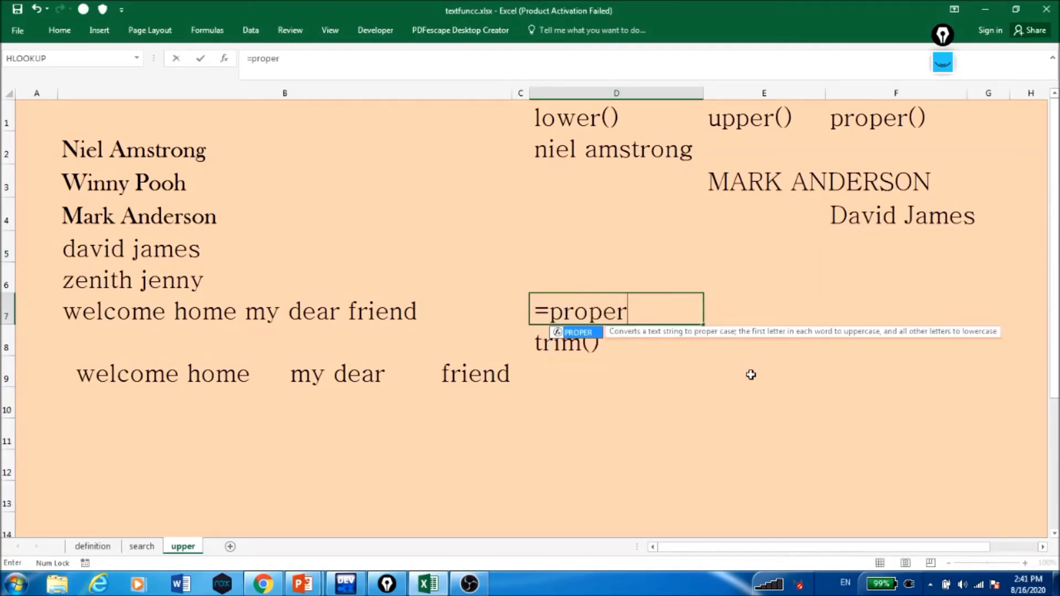
key("Tab")
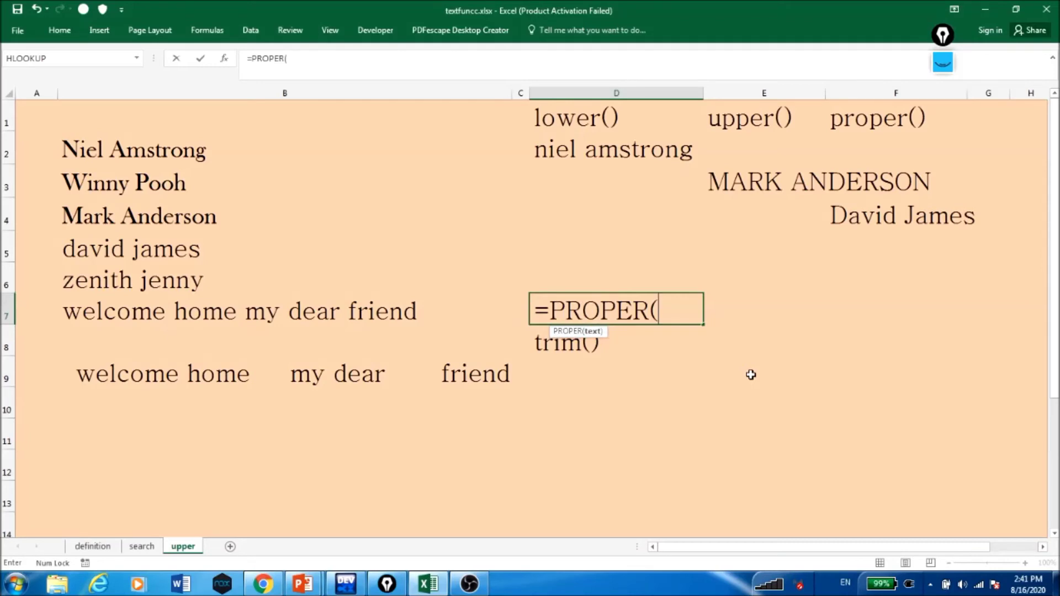
left_click(92, 313)
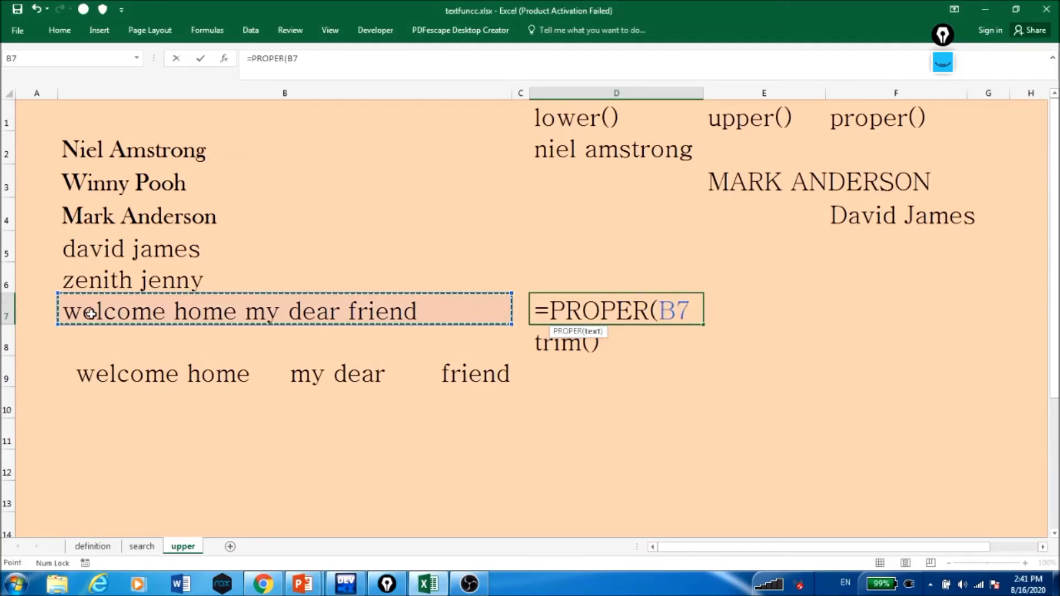
type(")")
key("Return")
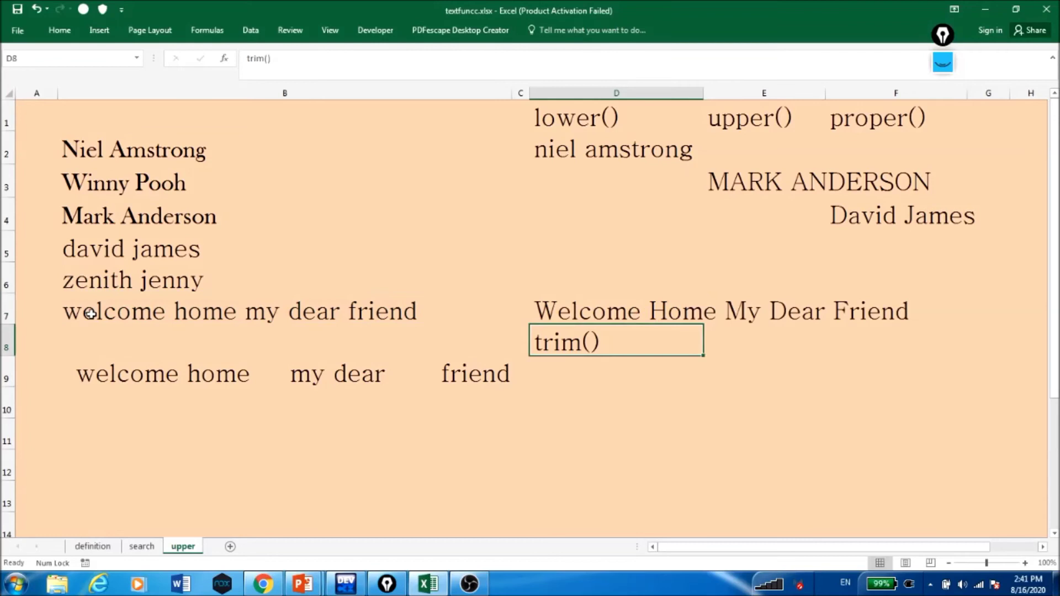
- Select D7, show the annotation tools and underline the capital W of Welcome in pink with the pen
left_click(623, 309)
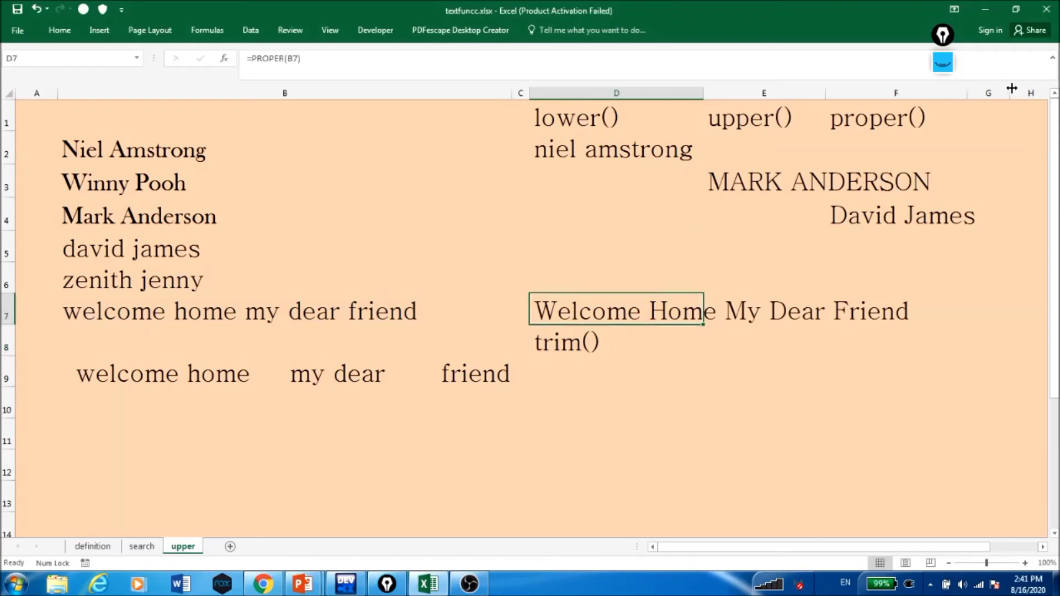
left_click(942, 62)
left_click(942, 102)
left_click_drag(535, 321, 557, 322)
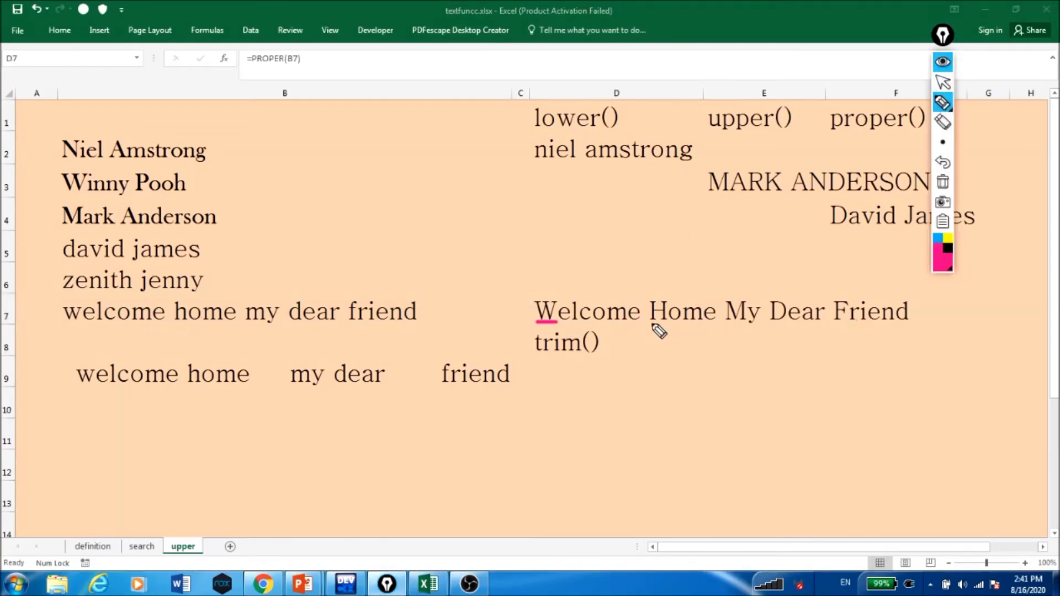